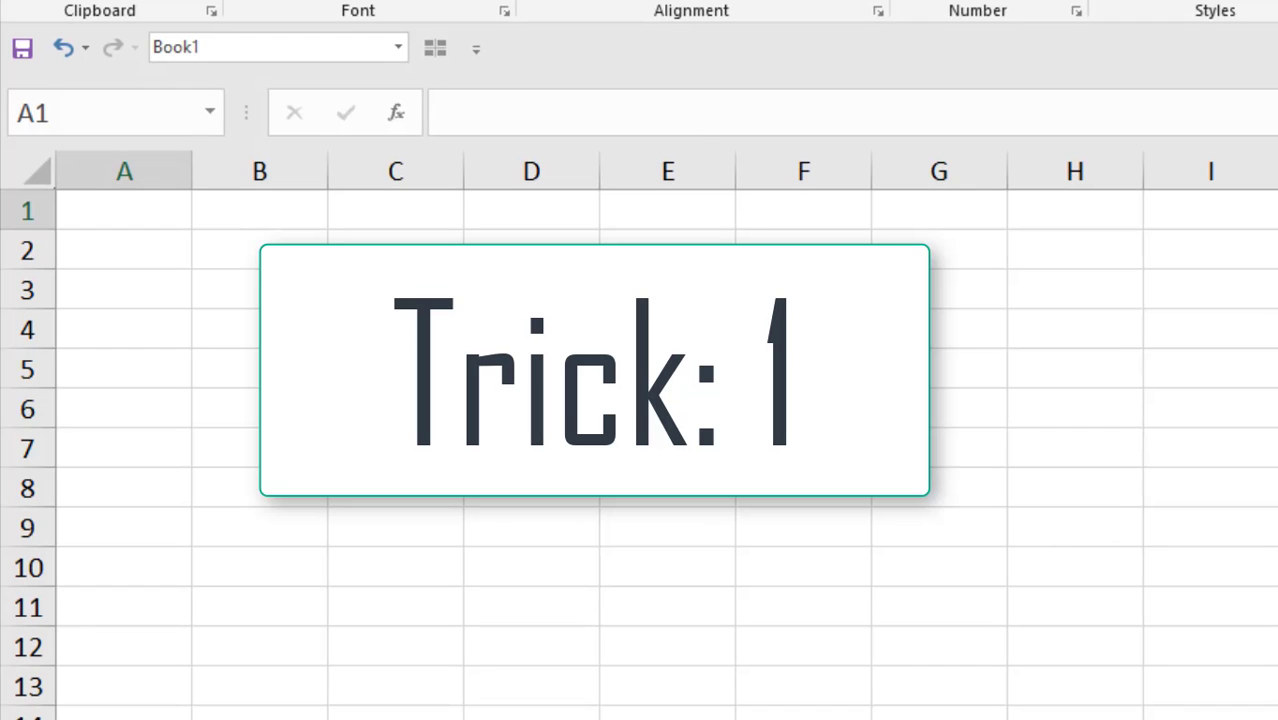
Step: Move the active cell around C3 with arrow keys, then drag-select block B2:E8
click(378, 296)
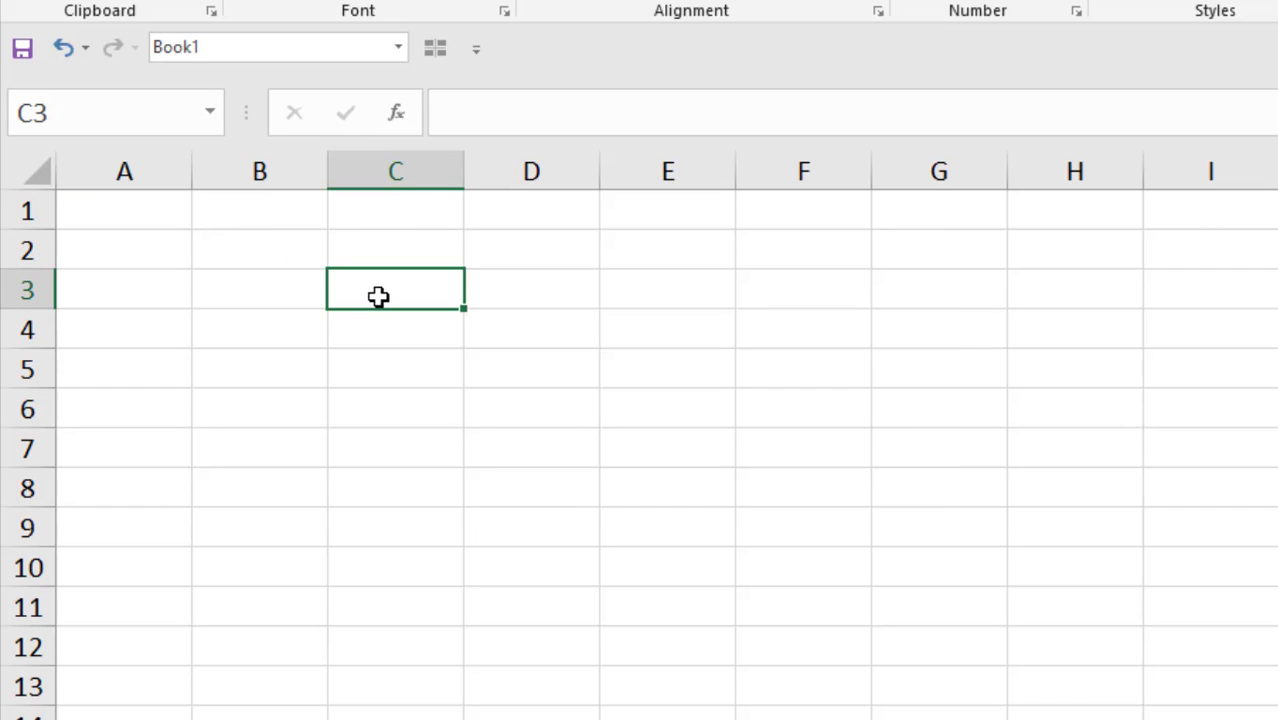
key(Left)
key(Up)
key(Right)
key(Right)
key(Down)
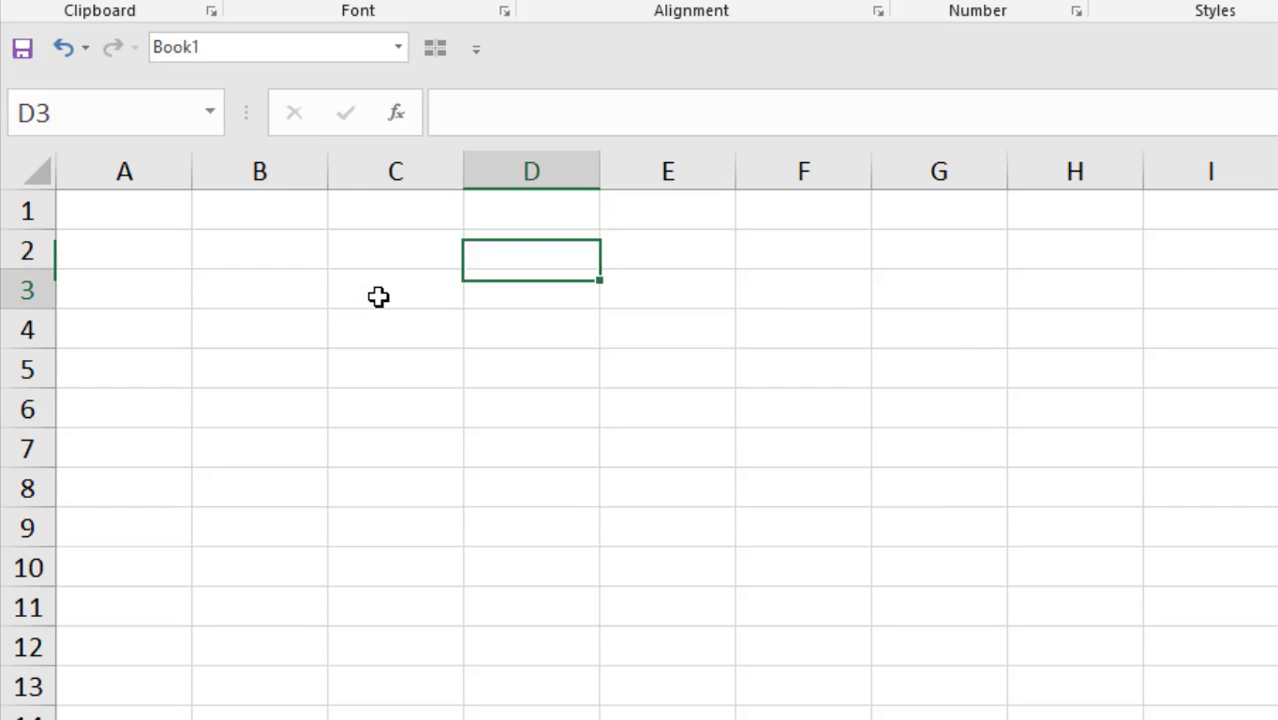
key(Right)
key(Right)
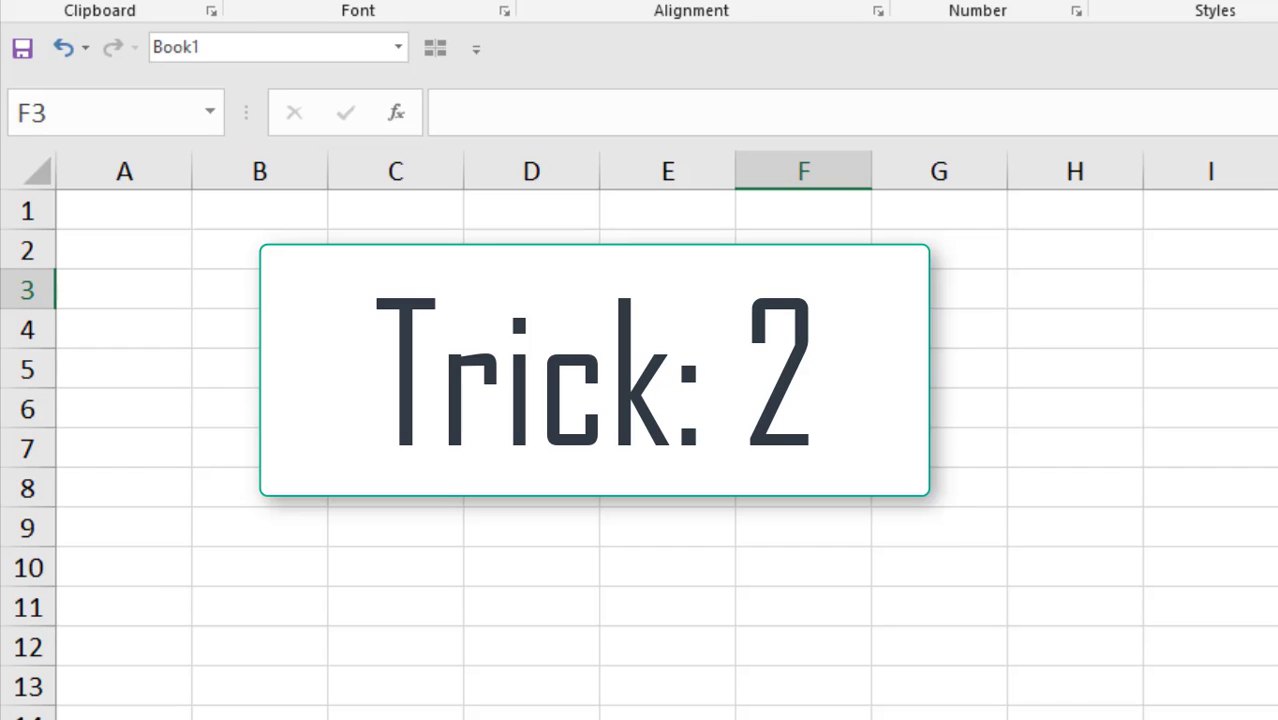
click(288, 257)
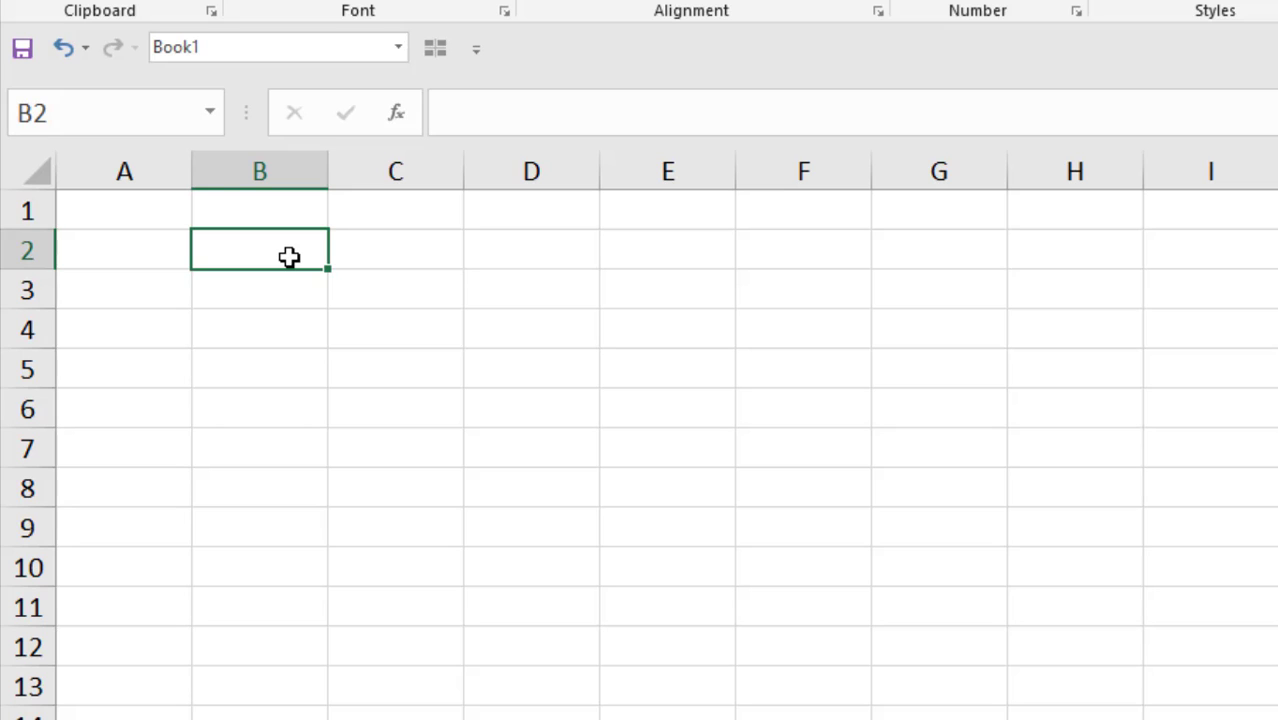
drag(288, 257, 642, 474)
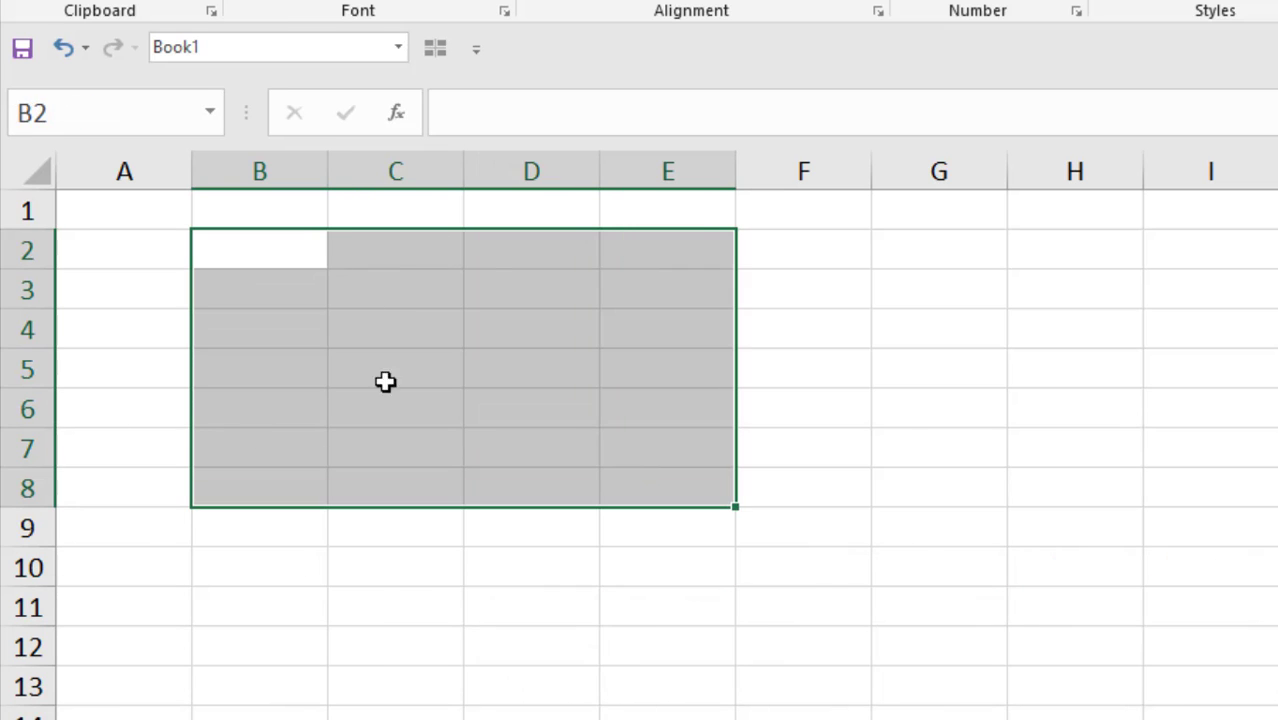
Step: Starting at F2, grow the selection with Shift+arrows to D2:F6, then return to B2
click(826, 255)
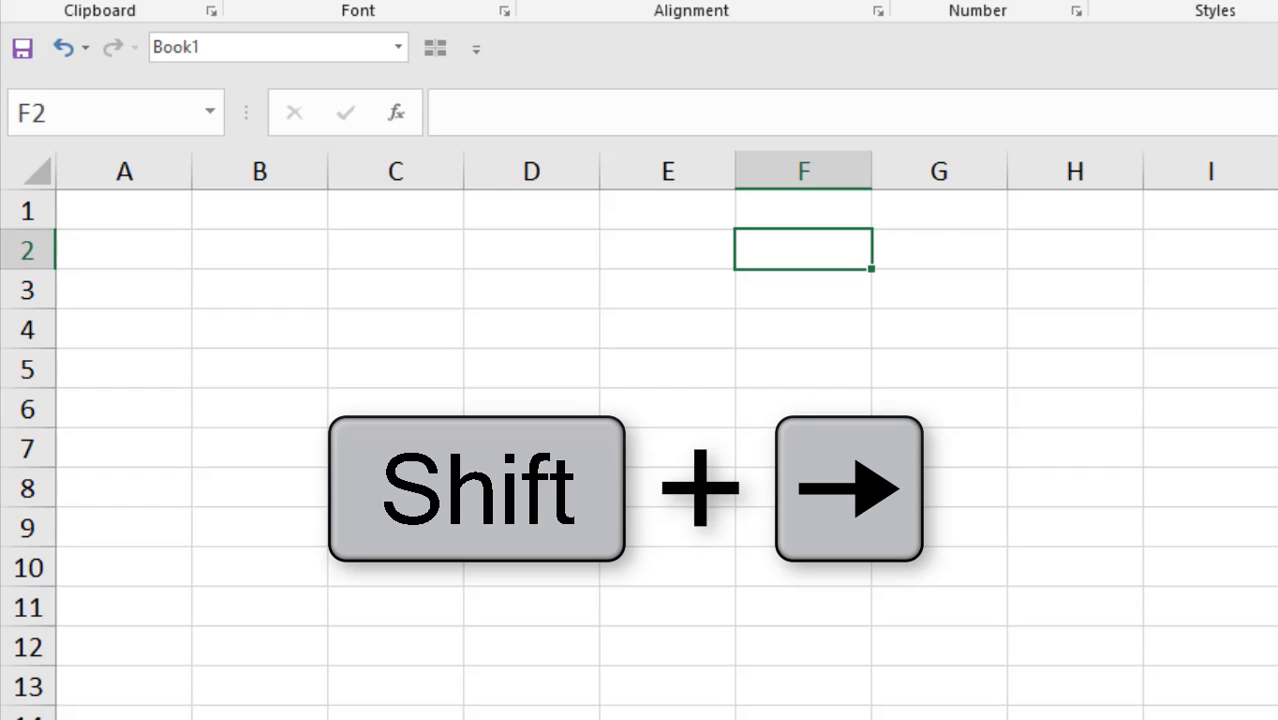
key(shift+Left)
key(shift+Left)
key(shift+Down)
key(shift+Down)
key(shift+Down)
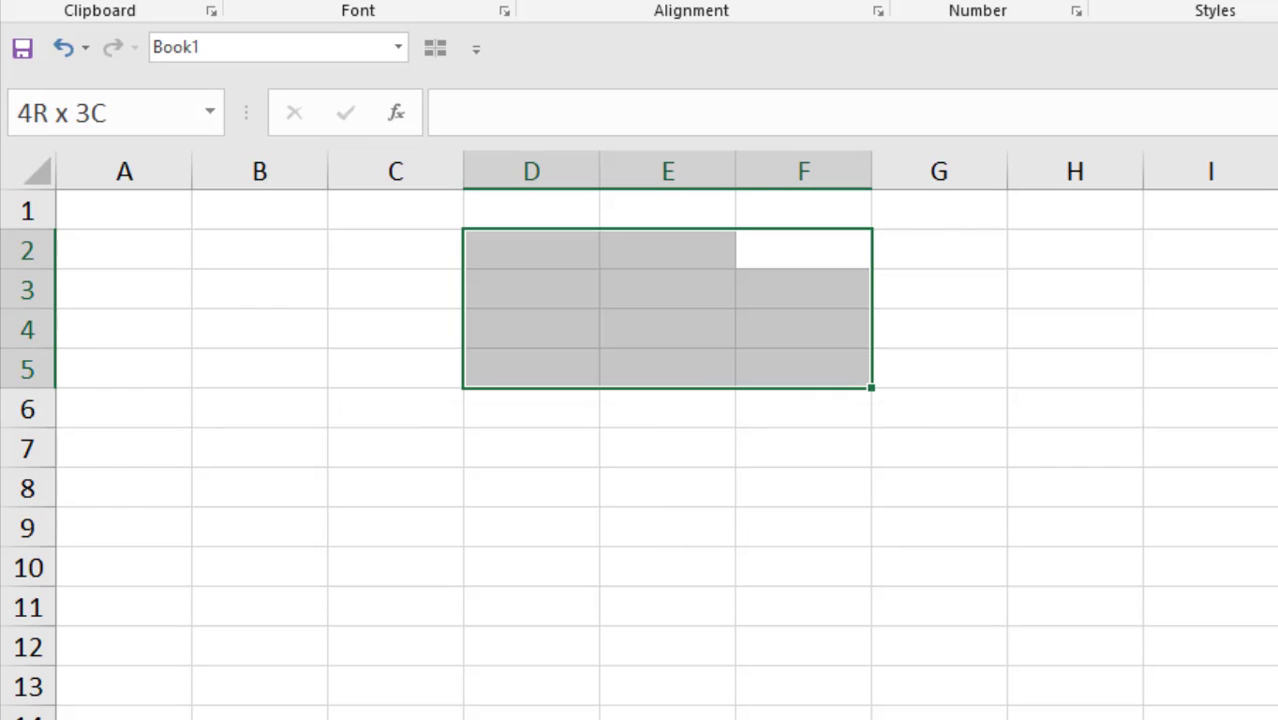
key(shift+Right)
key(shift+Left)
key(shift+Down)
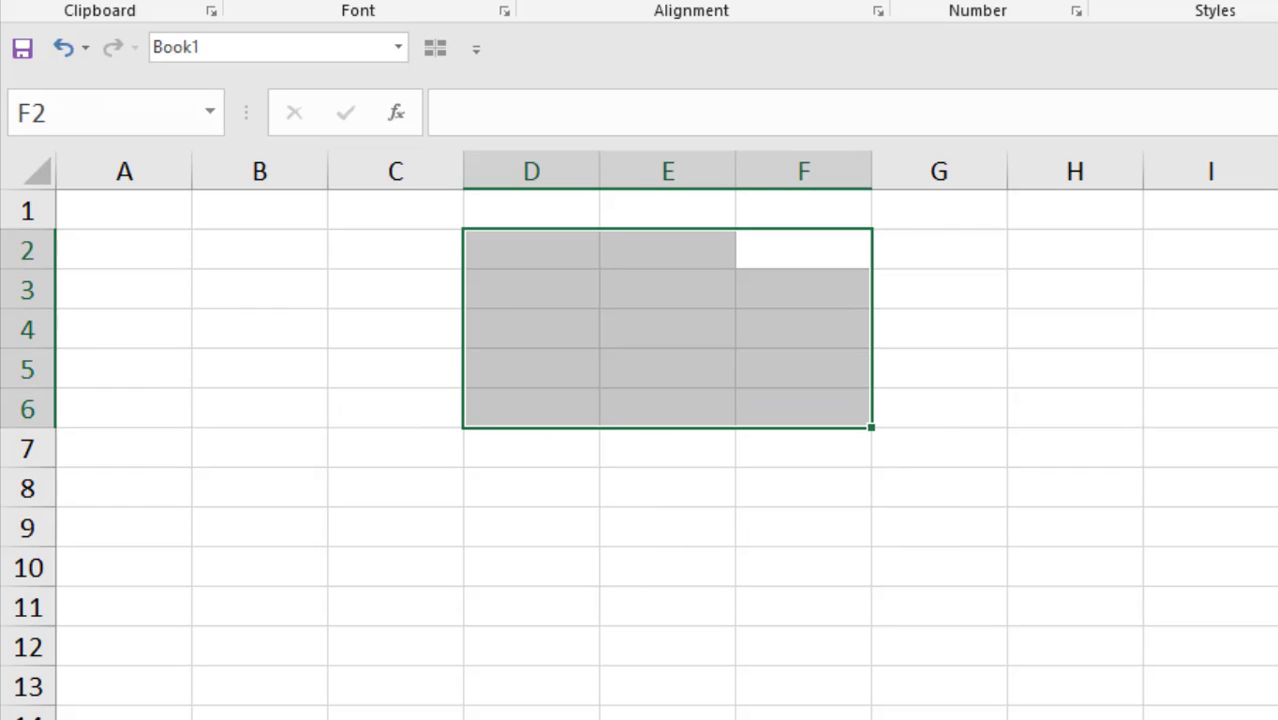
click(214, 246)
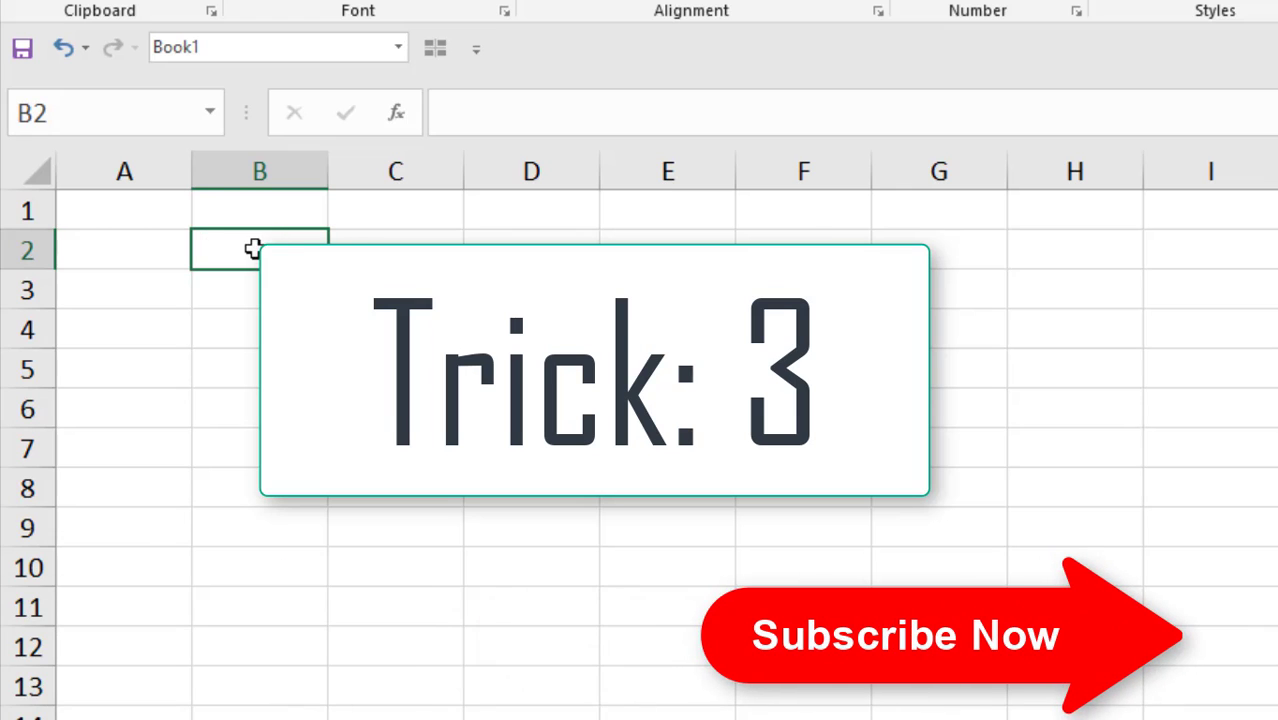
Step: Shift-select A1:G8, select the whole sheet via the corner button and Ctrl+A, ending on A1
click(94, 211)
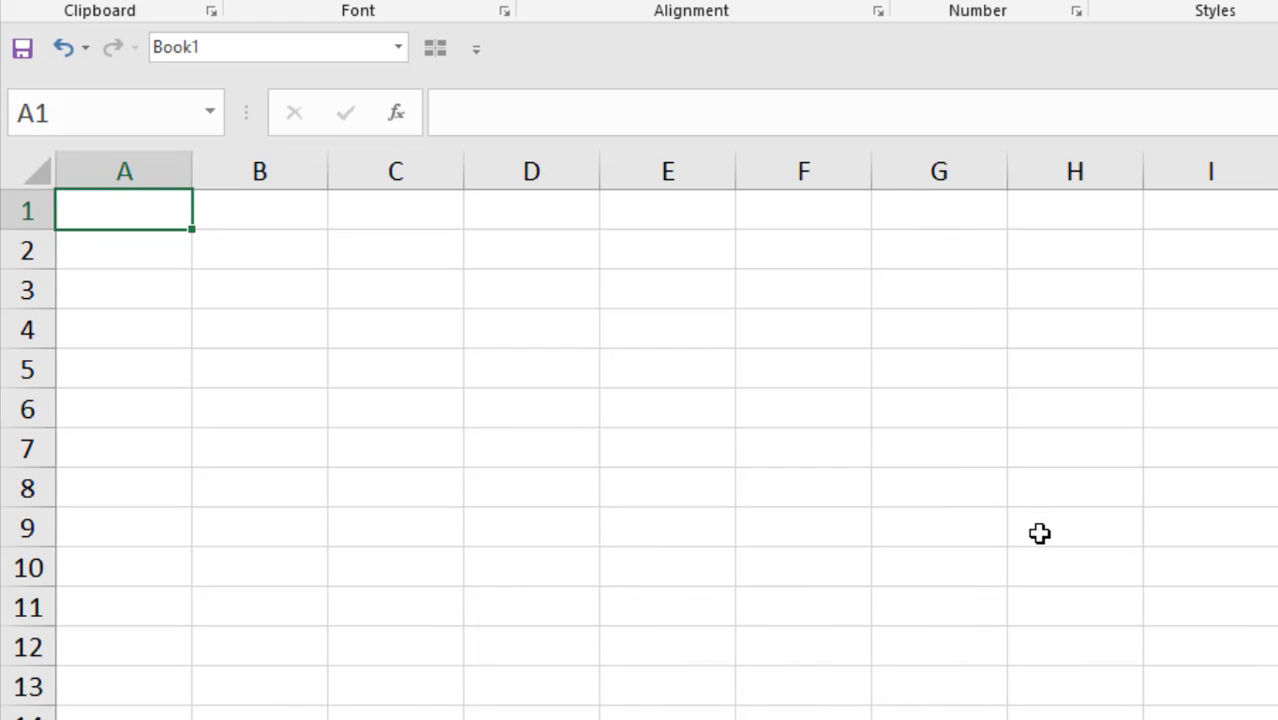
shift+click(884, 490)
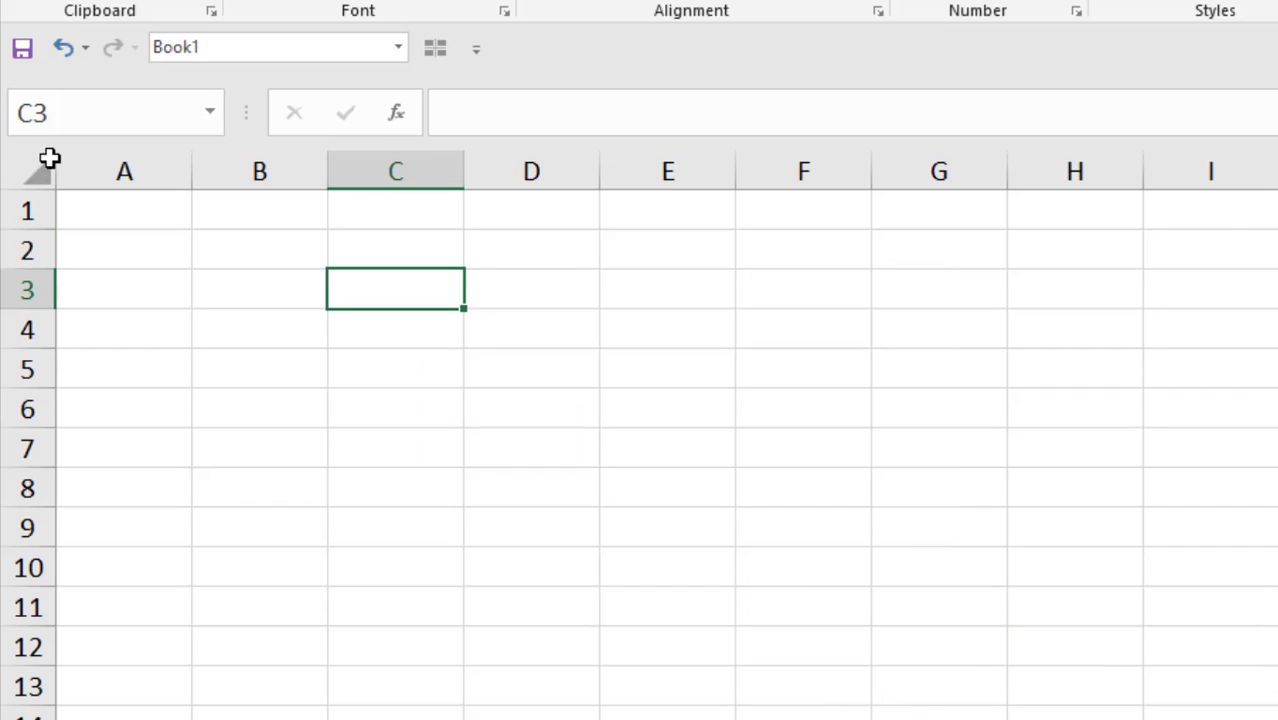
click(36, 175)
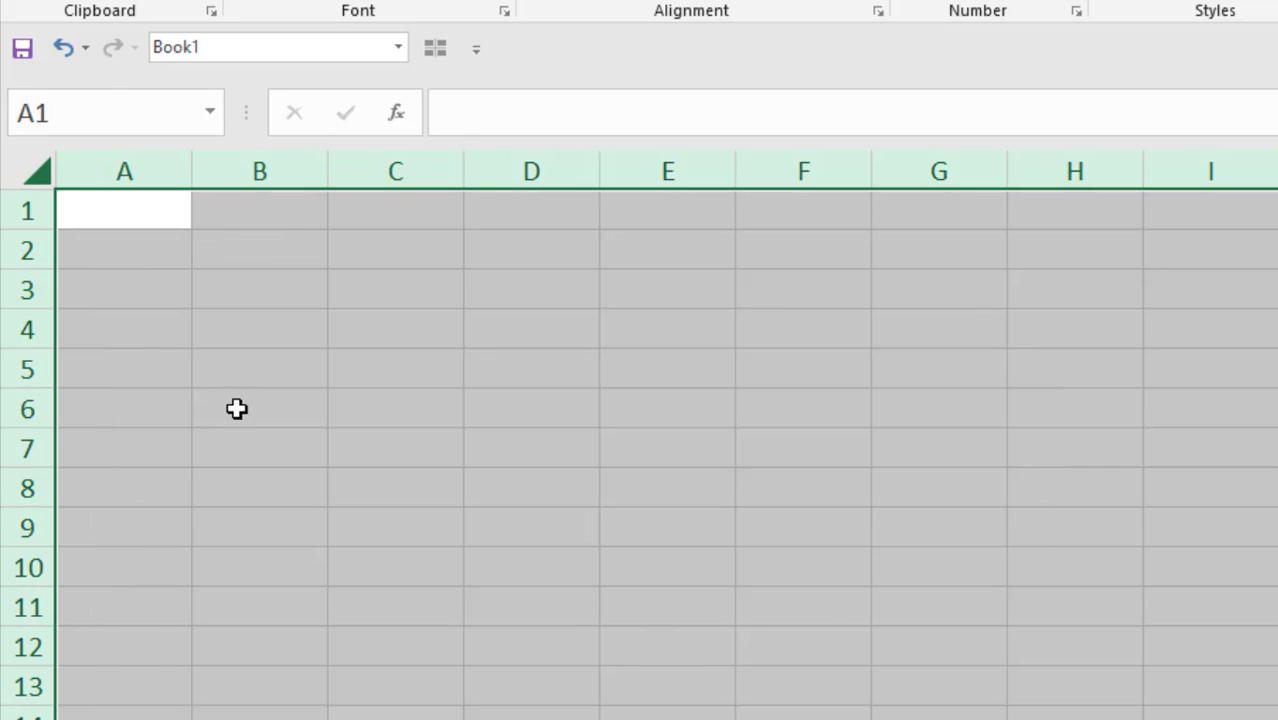
click(137, 204)
key(ctrl+a)
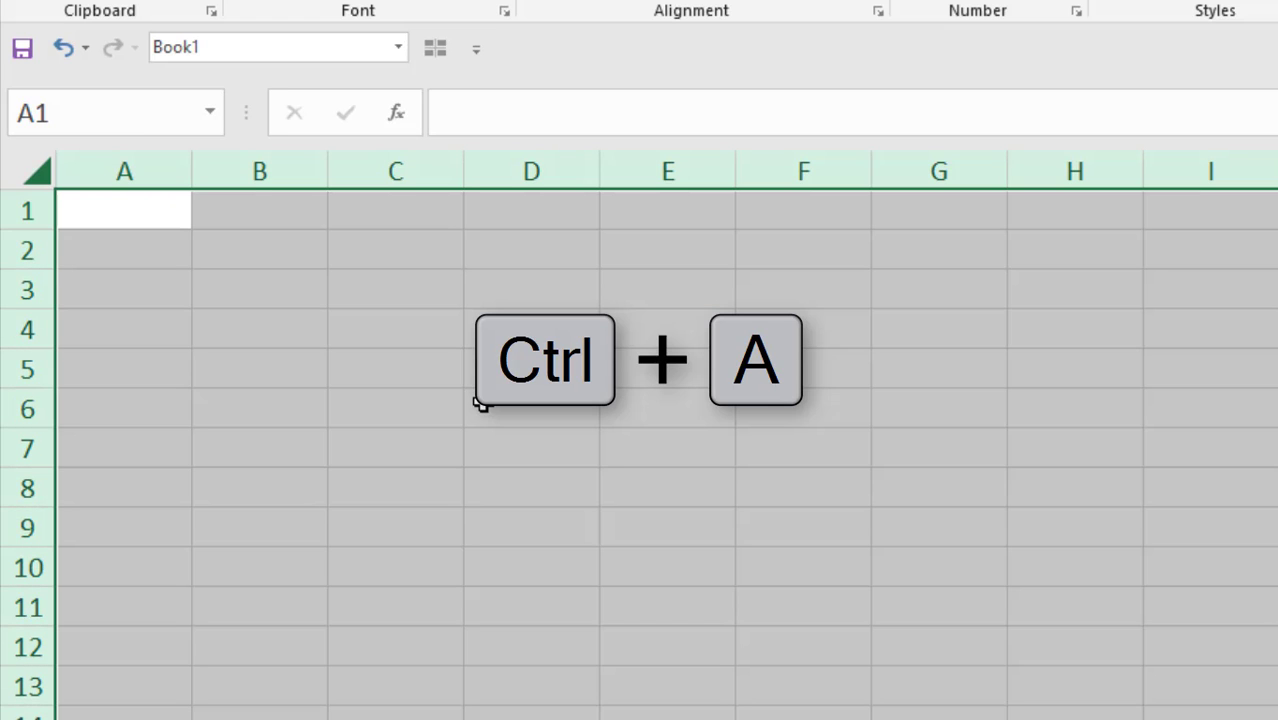
click(163, 214)
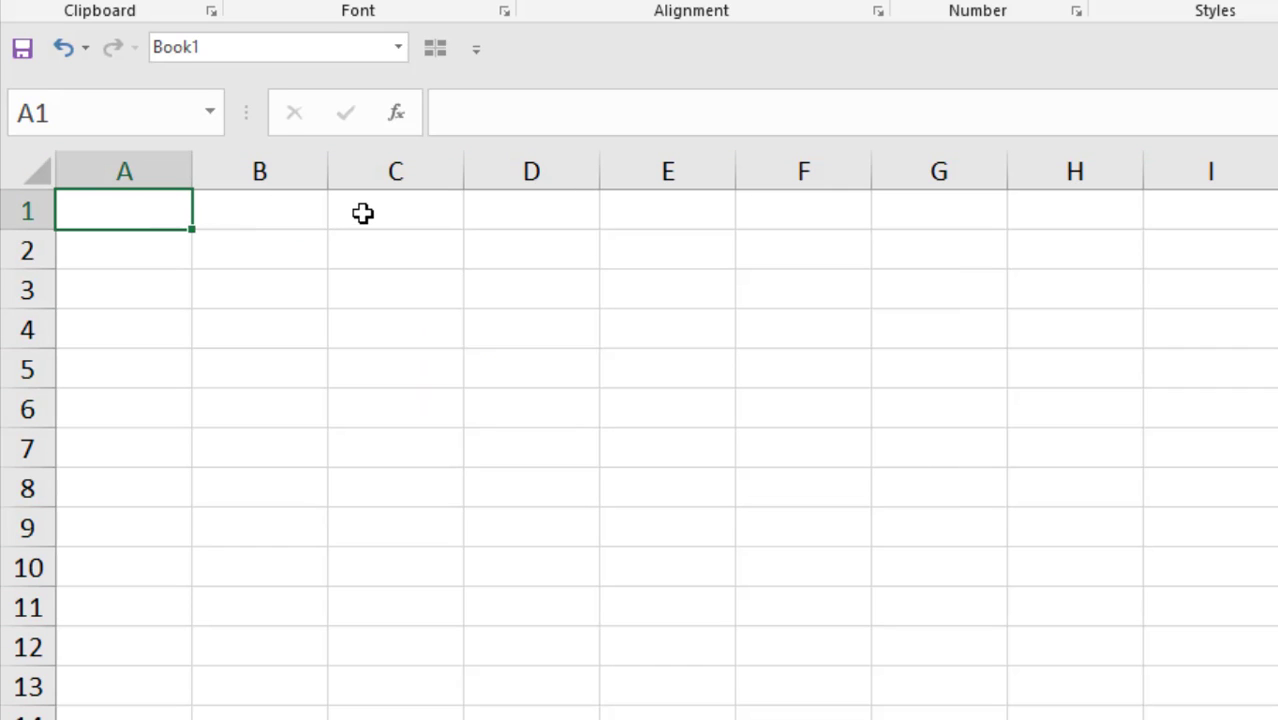
Step: Select C1:C10, Ctrl-add E1:E10, G1:G10 and I1:I10, then finish on C2
drag(358, 208, 352, 556)
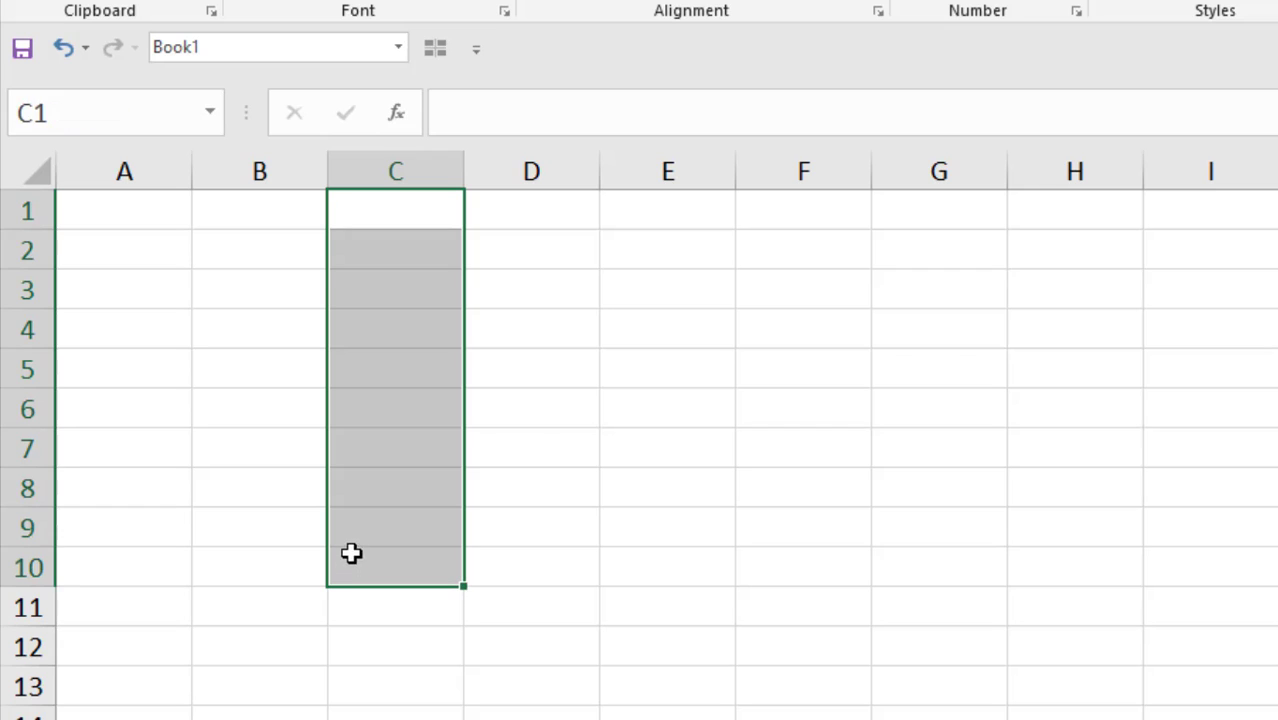
ctrl+click(638, 222)
drag(637, 230, 619, 565)
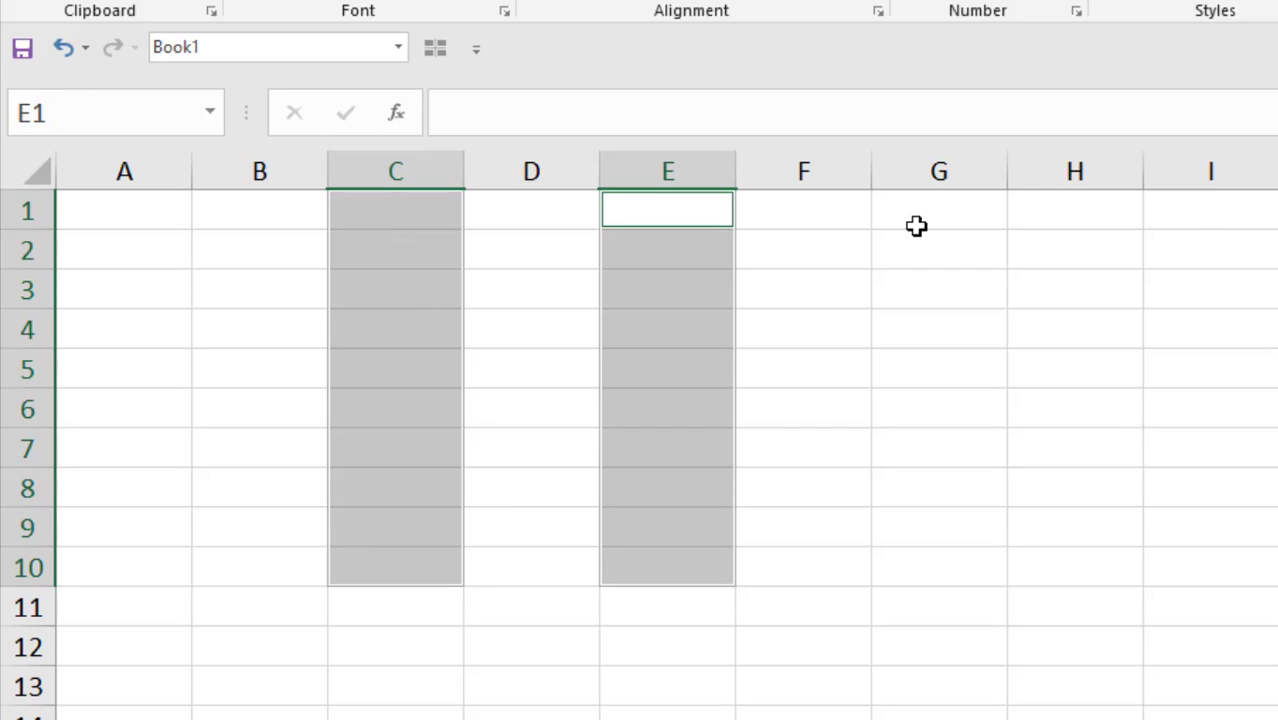
drag(913, 215, 899, 550)
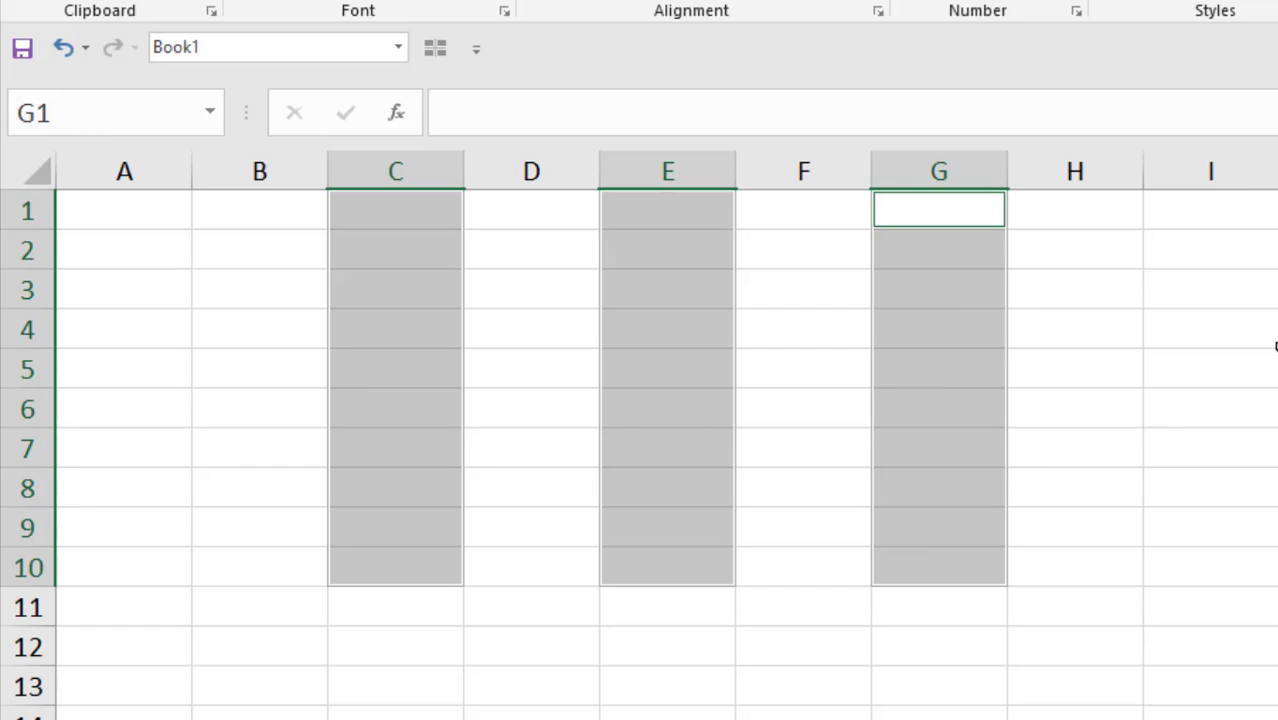
drag(1210, 198, 1178, 553)
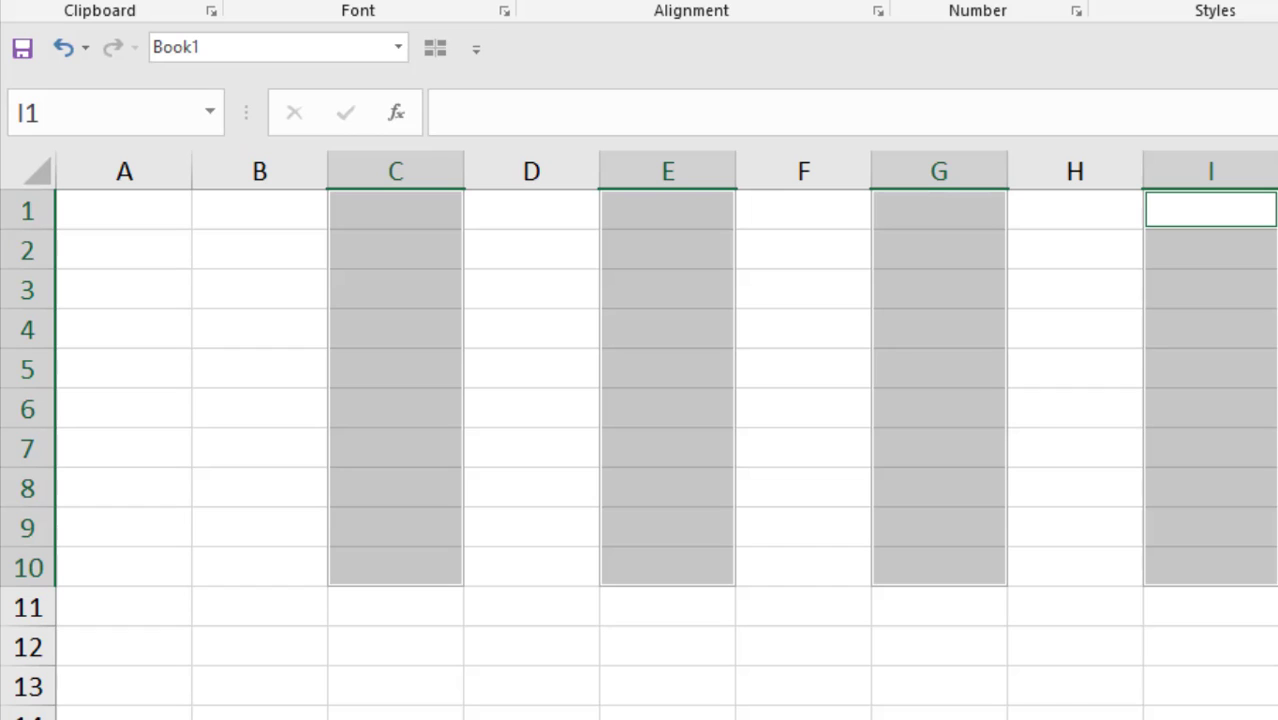
click(395, 249)
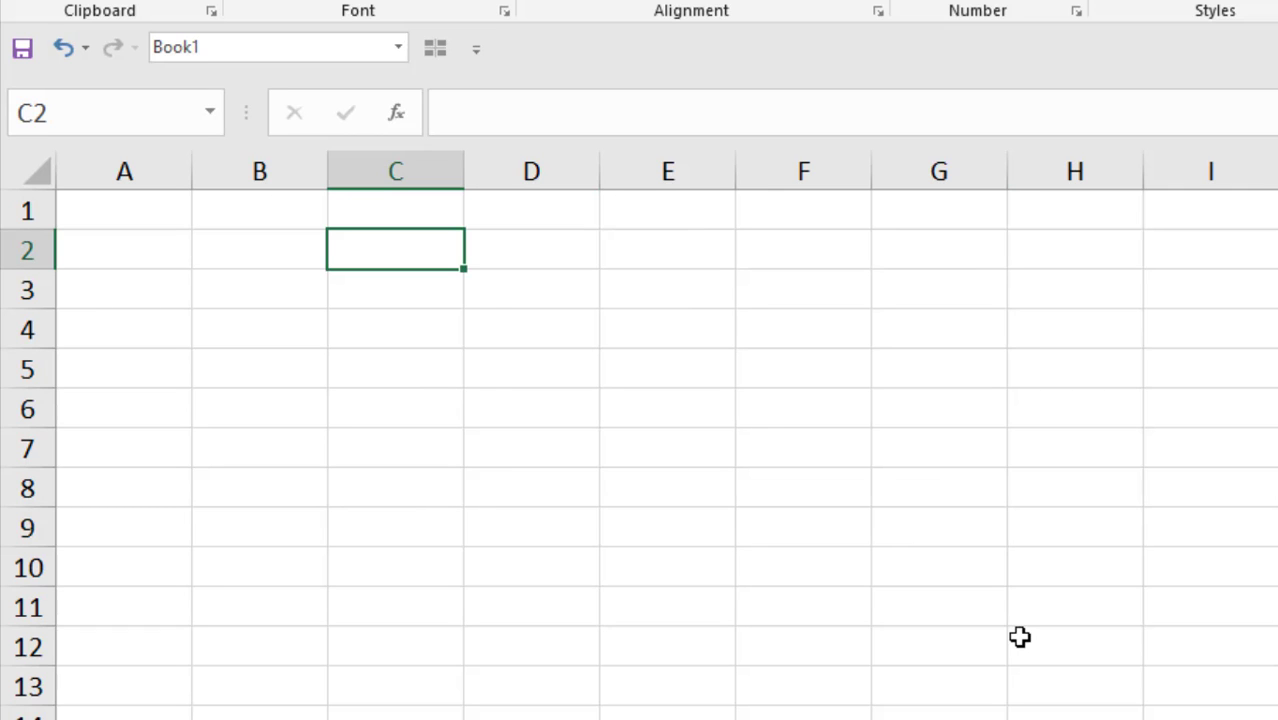
Step: Use Shift+F8 add mode to combine C2:C8, E2:E8 and G2:G8 into one selection
key(shift+Down)
key(shift+Down)
key(shift+Down)
key(shift+Down)
key(shift+Down)
key(shift+Down)
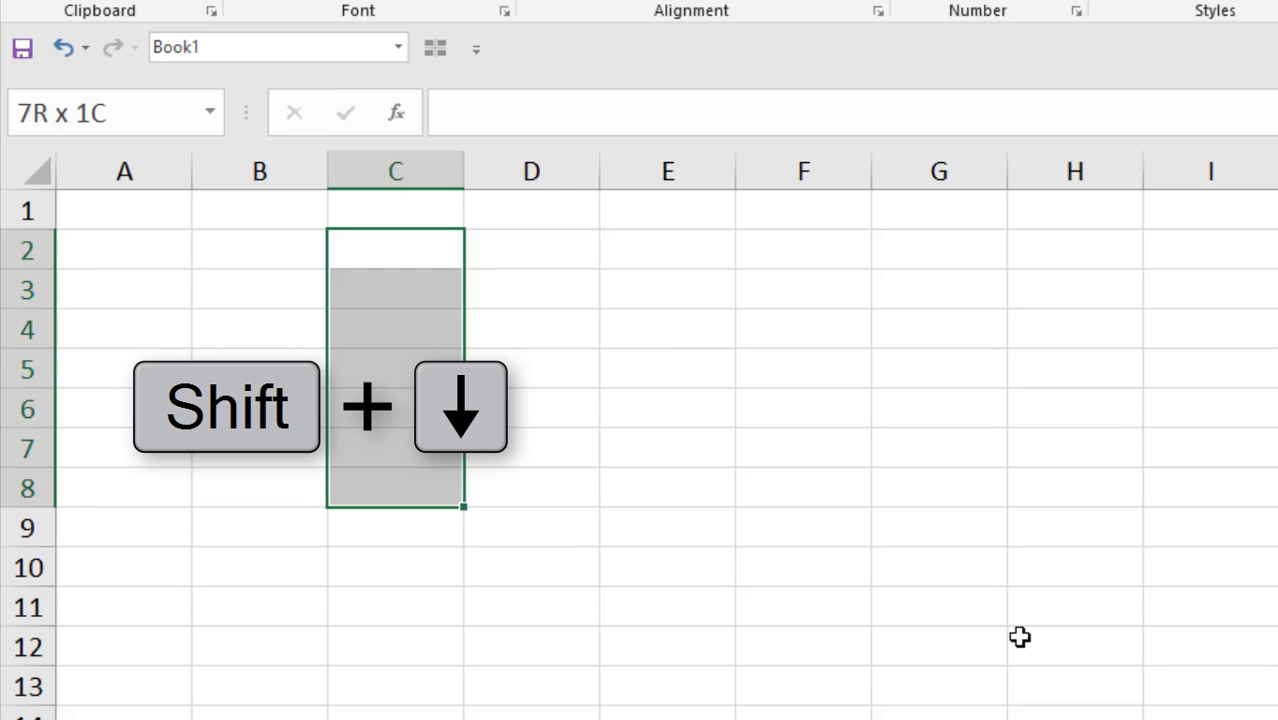
key(shift+F8)
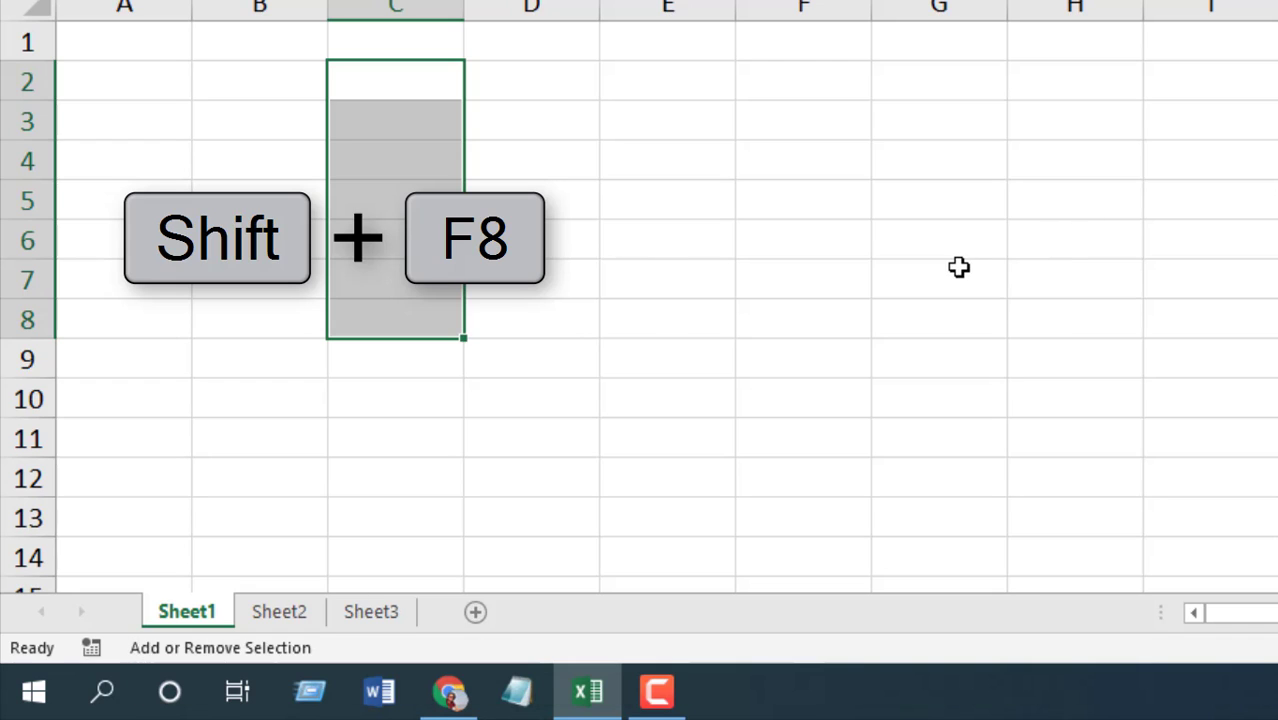
key(Right)
key(Right)
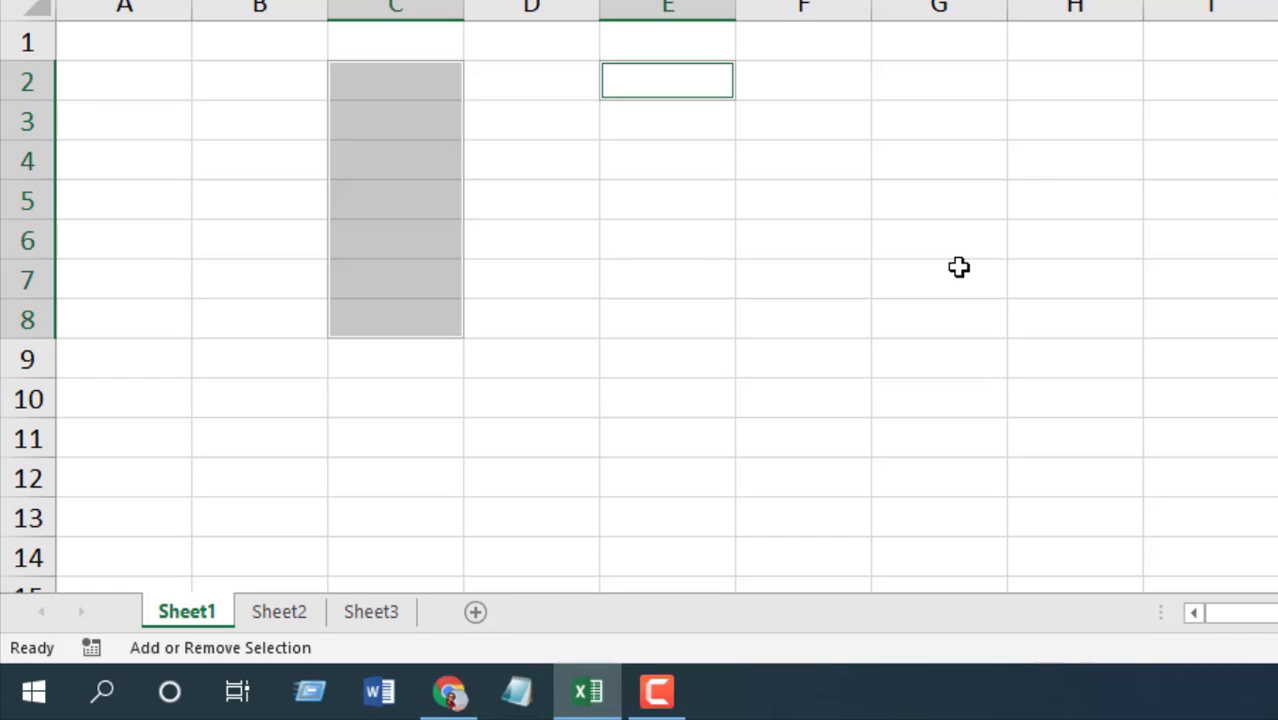
key(shift+Down)
key(shift+Down)
key(shift+Down)
key(shift+Down)
key(shift+Down)
key(shift+Down)
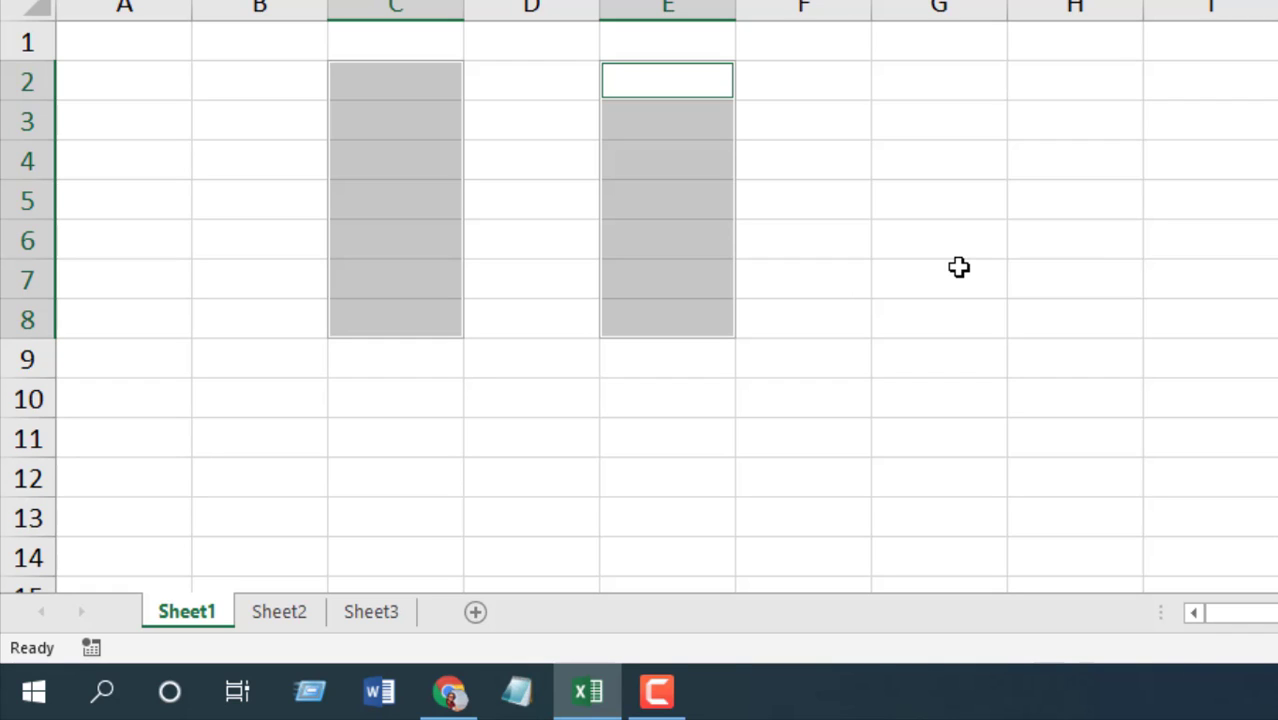
key(shift+F8)
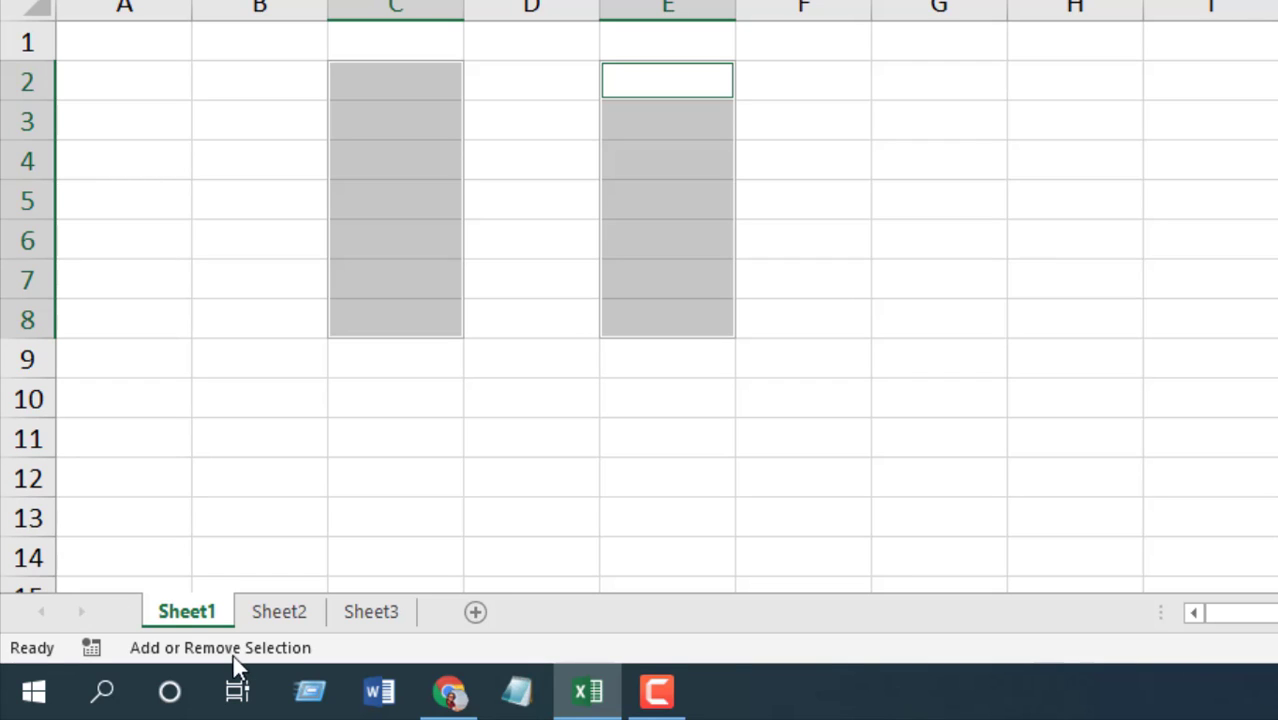
mouse_move(270, 646)
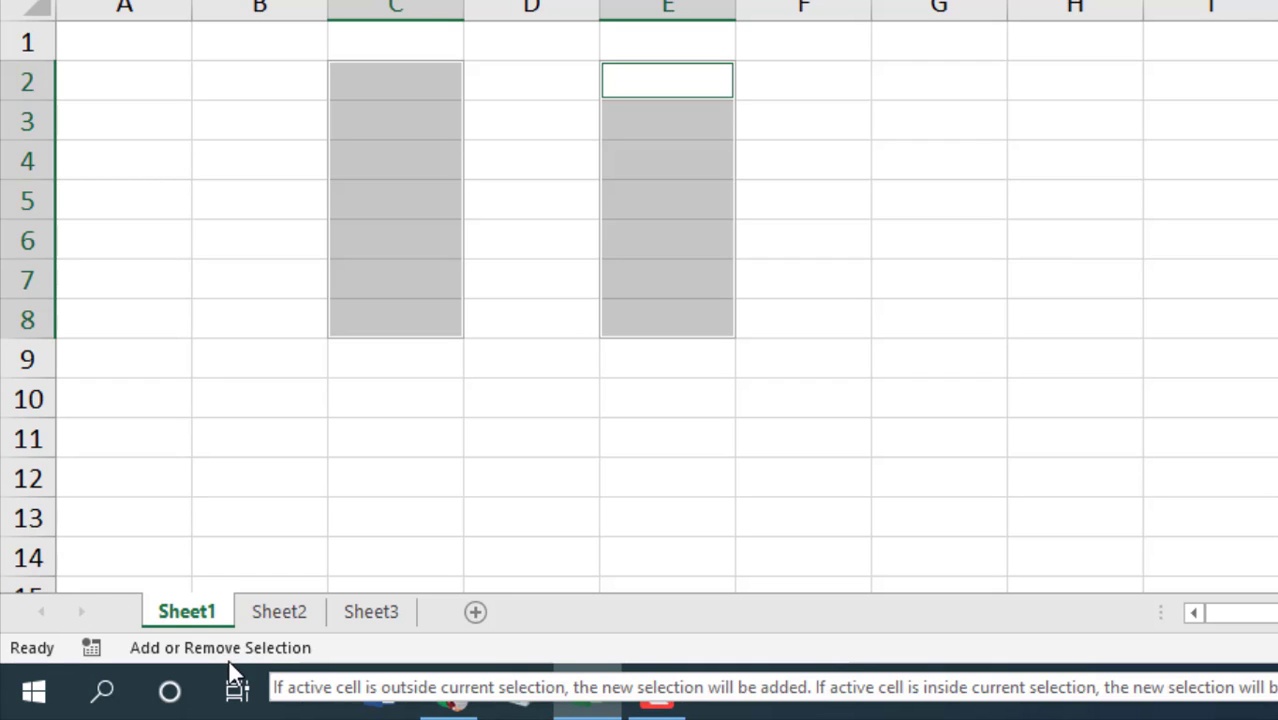
key(Right)
key(Right)
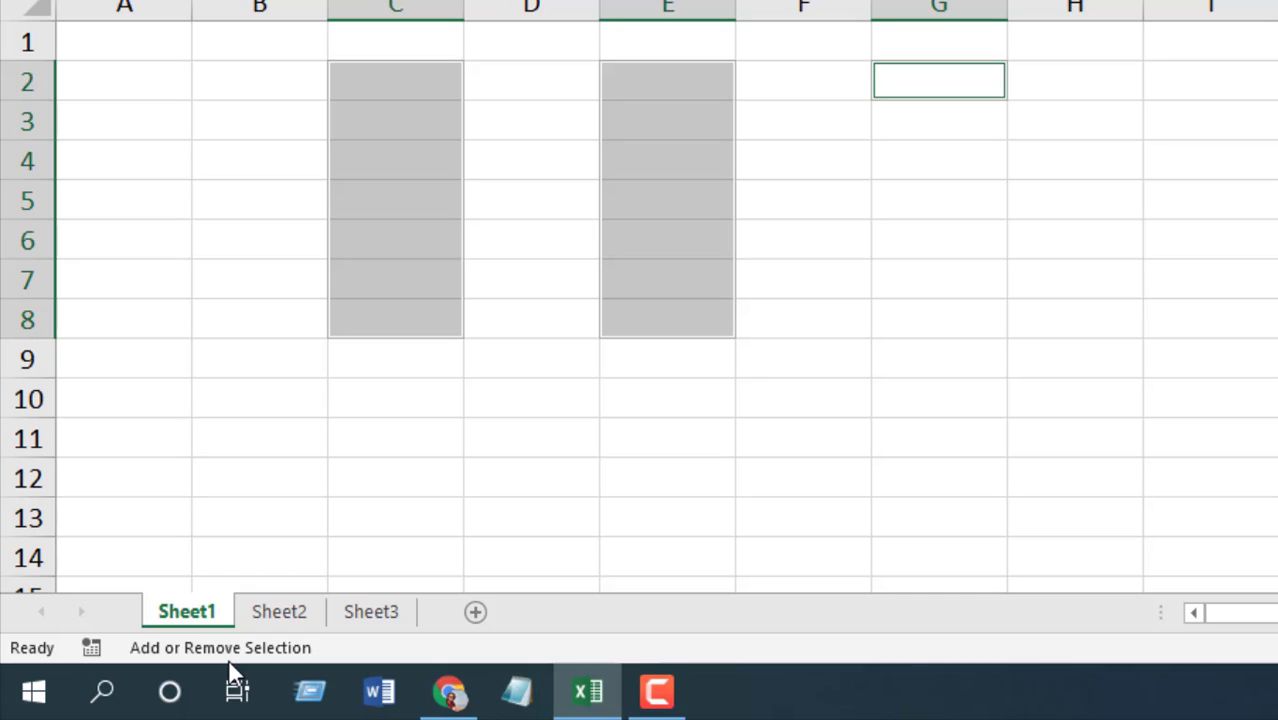
key(shift+Down)
key(shift+Down)
key(shift+Down)
key(shift+Down)
key(shift+Down)
key(shift+Down)
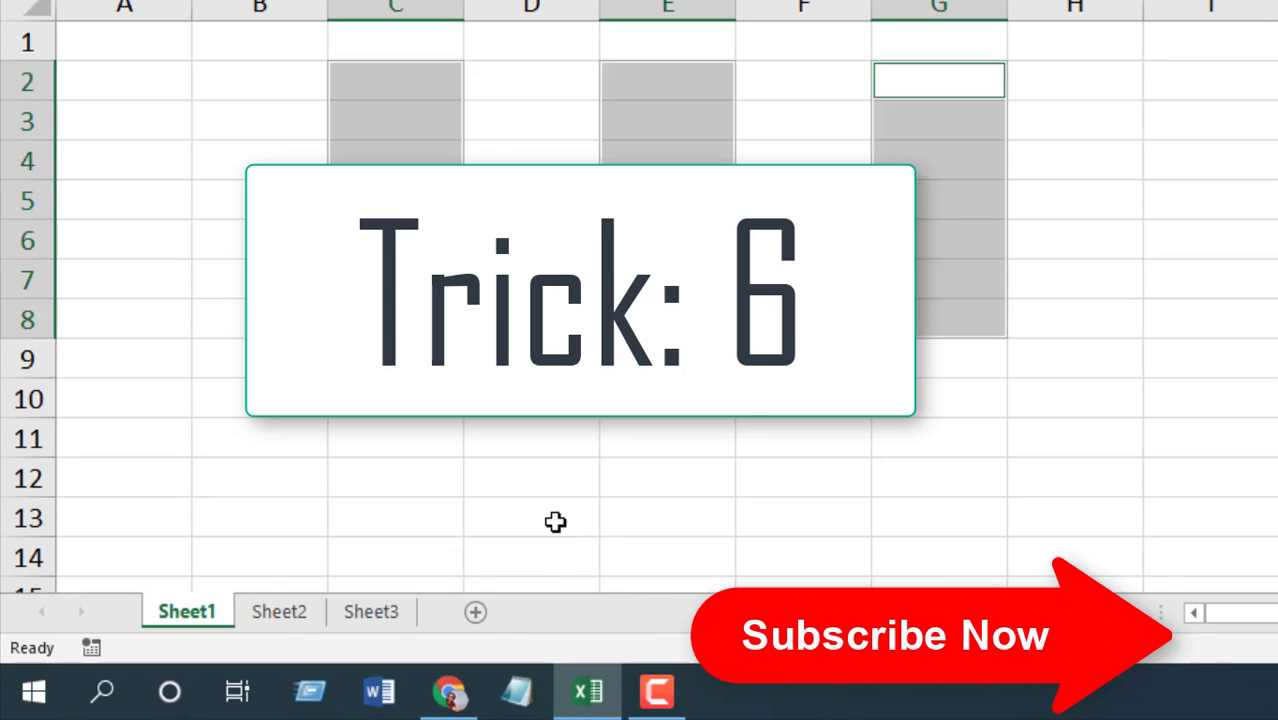
Step: Select column C and row 3 from their headers, then move to cell B1
click(395, 358)
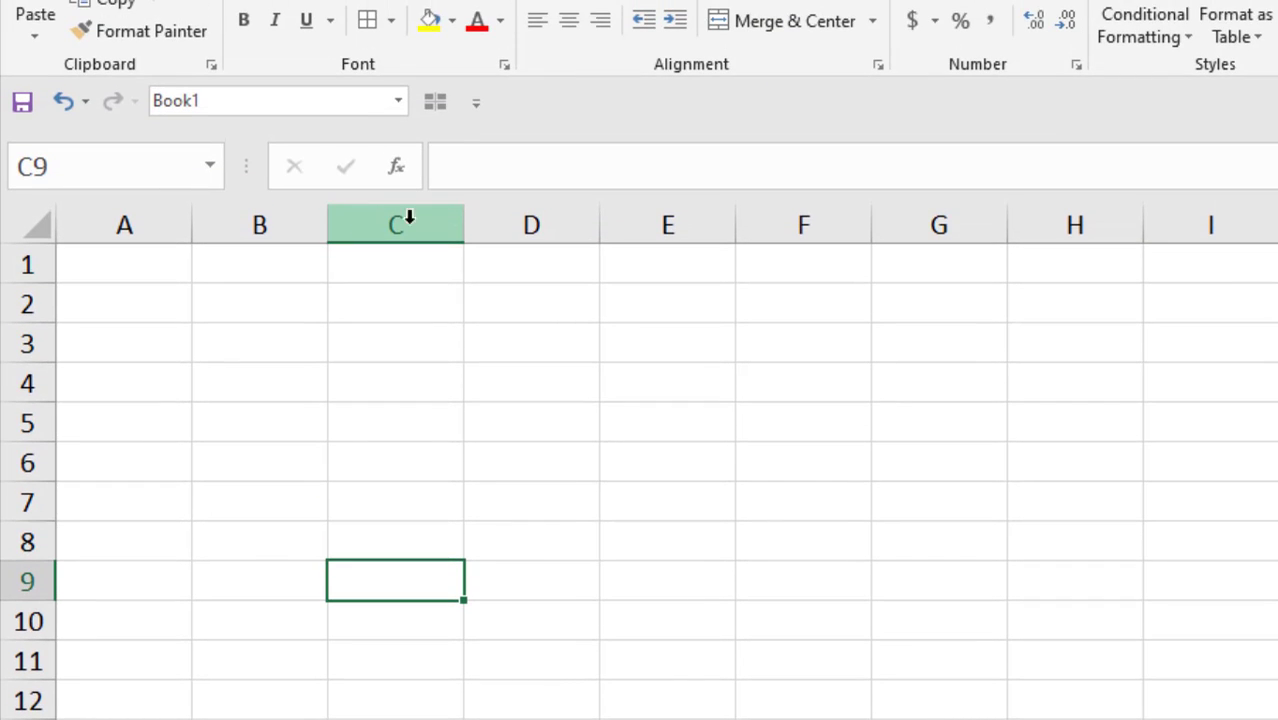
click(410, 168)
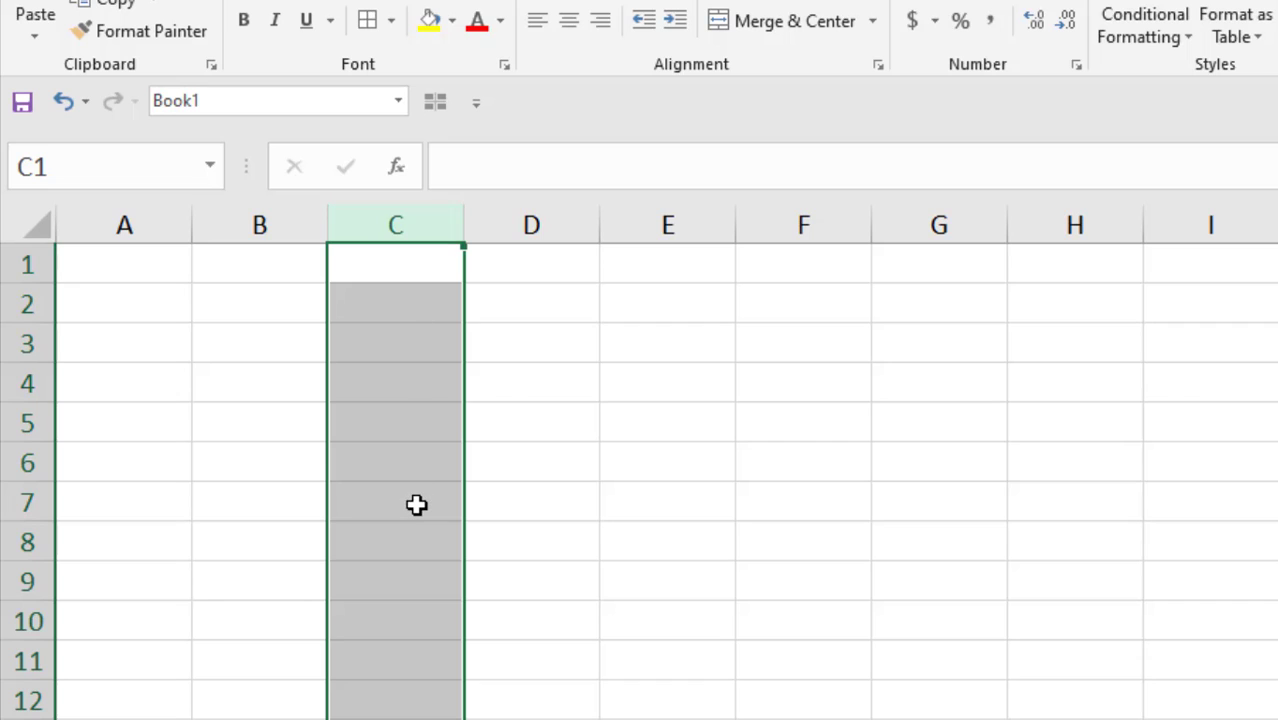
click(14, 342)
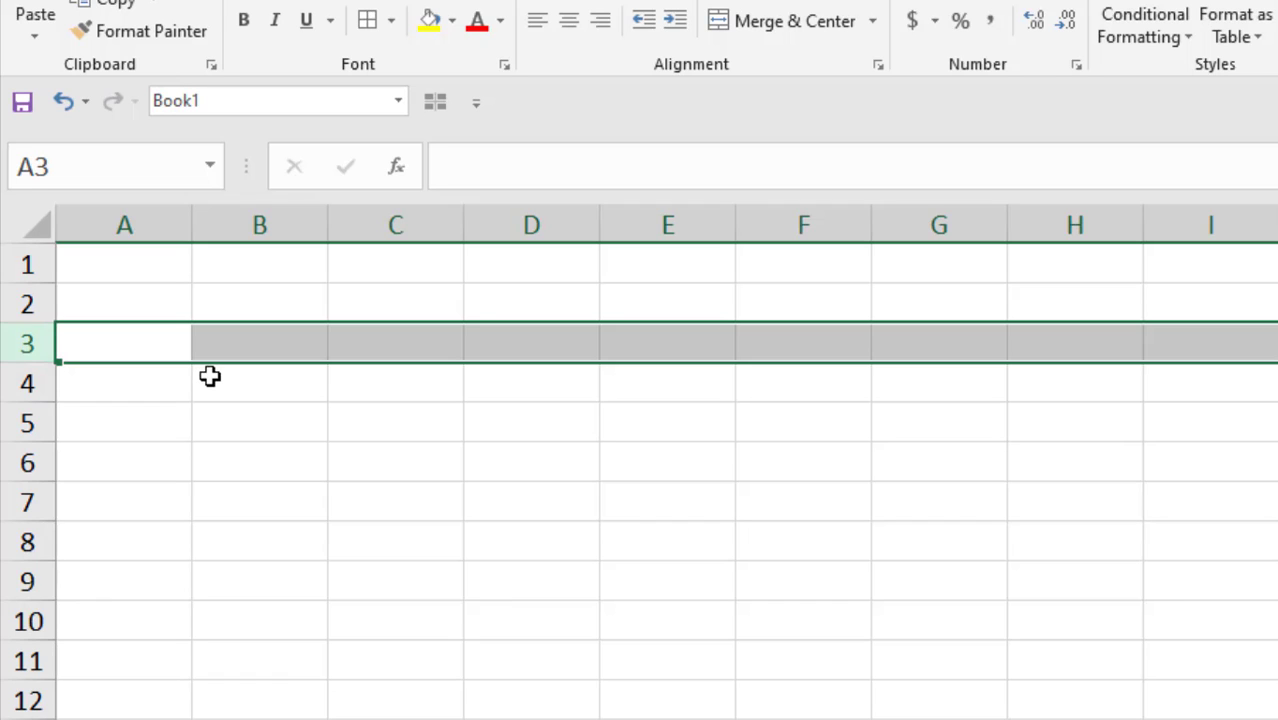
key(Right)
key(Up)
key(Up)
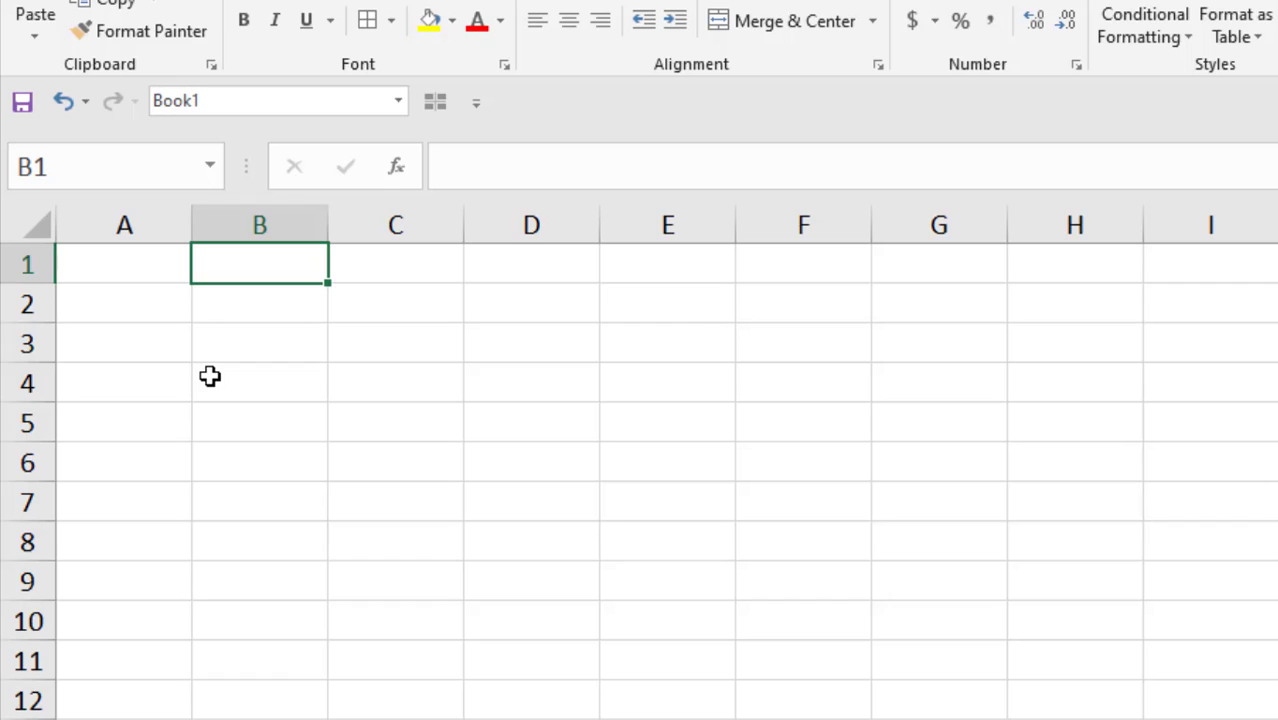
Step: Extend B1 down column B, A3 across row 3 with Ctrl+Shift+arrows, then select columns C:D
key(ctrl+shift+Down)
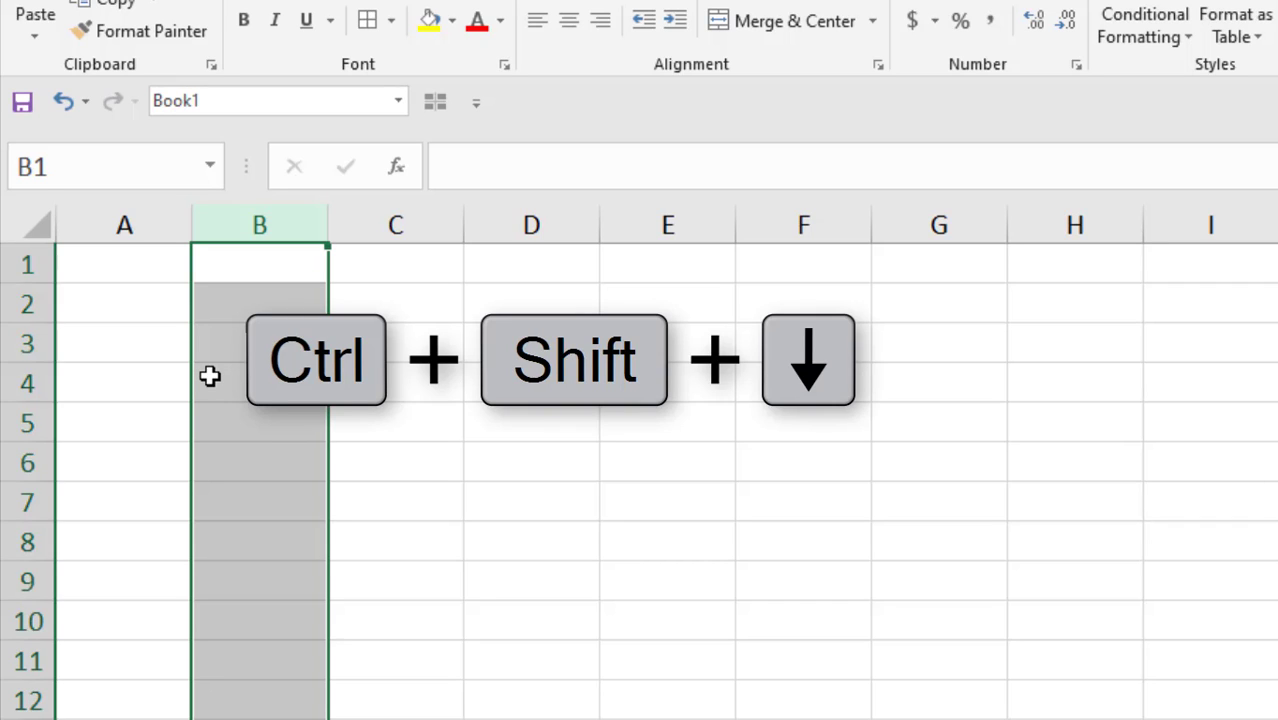
key(Down)
key(Down)
key(Left)
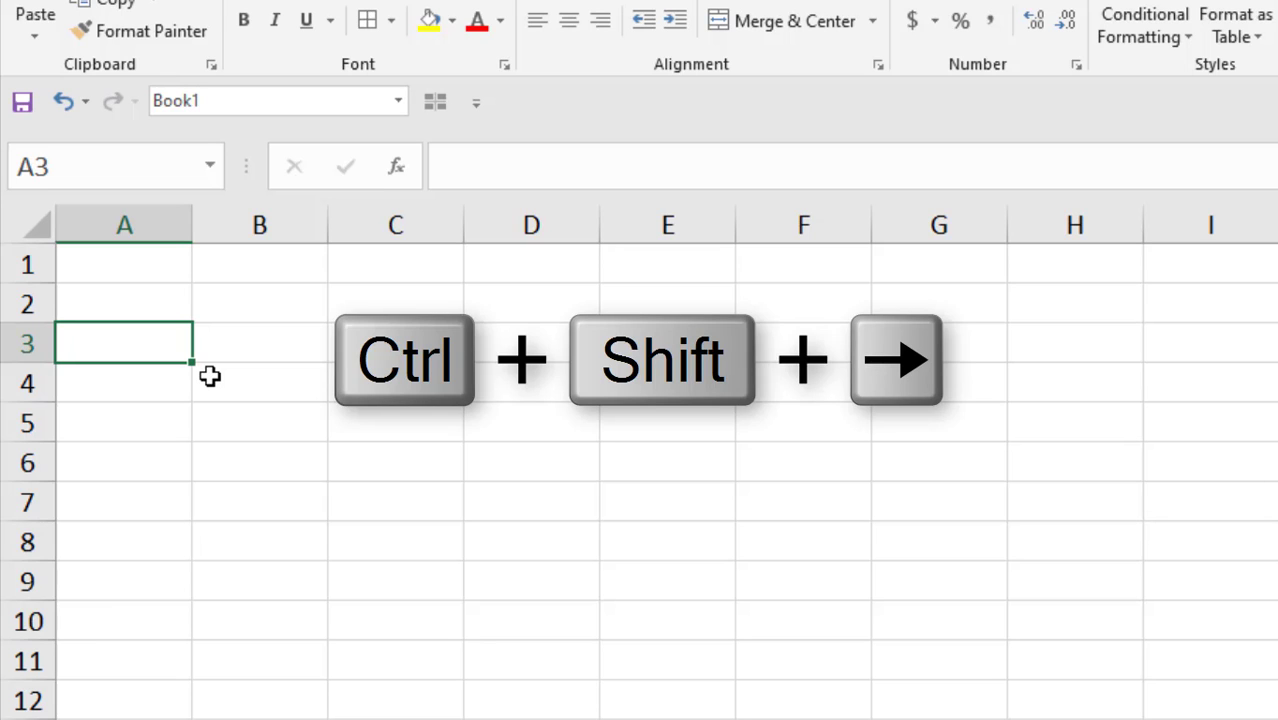
key(ctrl+shift+Right)
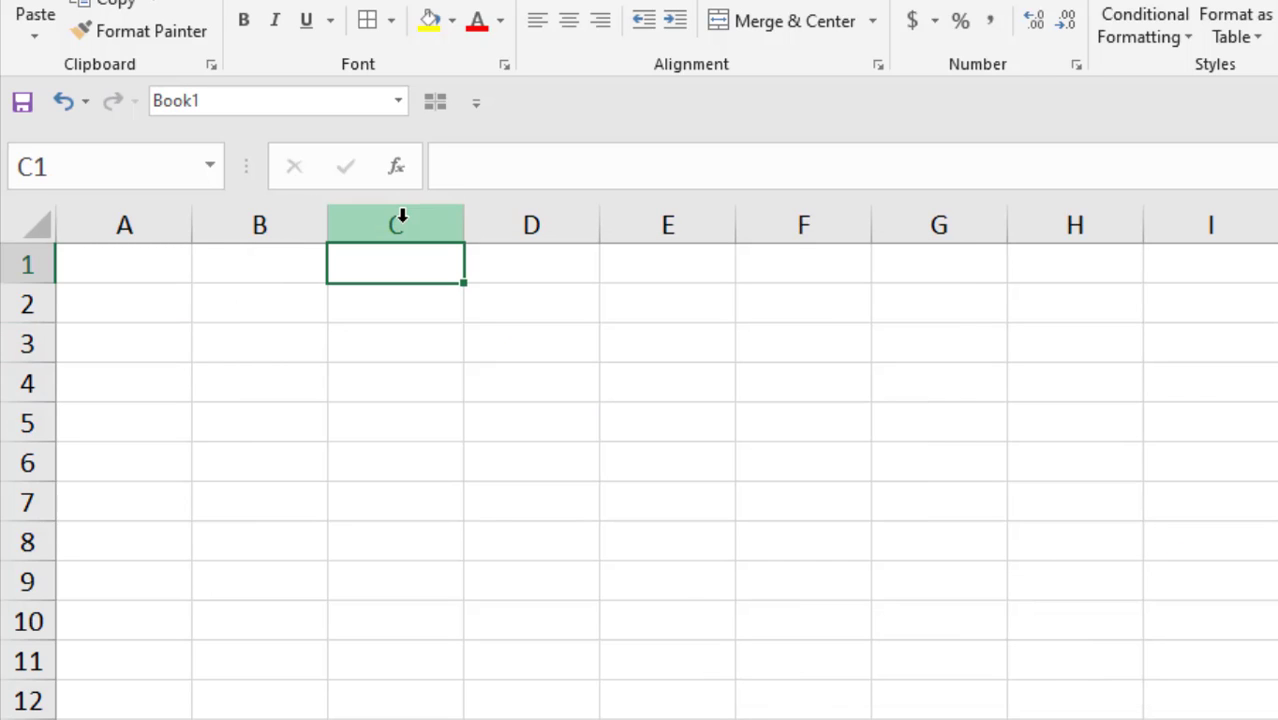
drag(402, 216, 496, 271)
Step: Extend E1:F1 to the last row, then select column E from E1 plus column G, resetting to E1
click(655, 270)
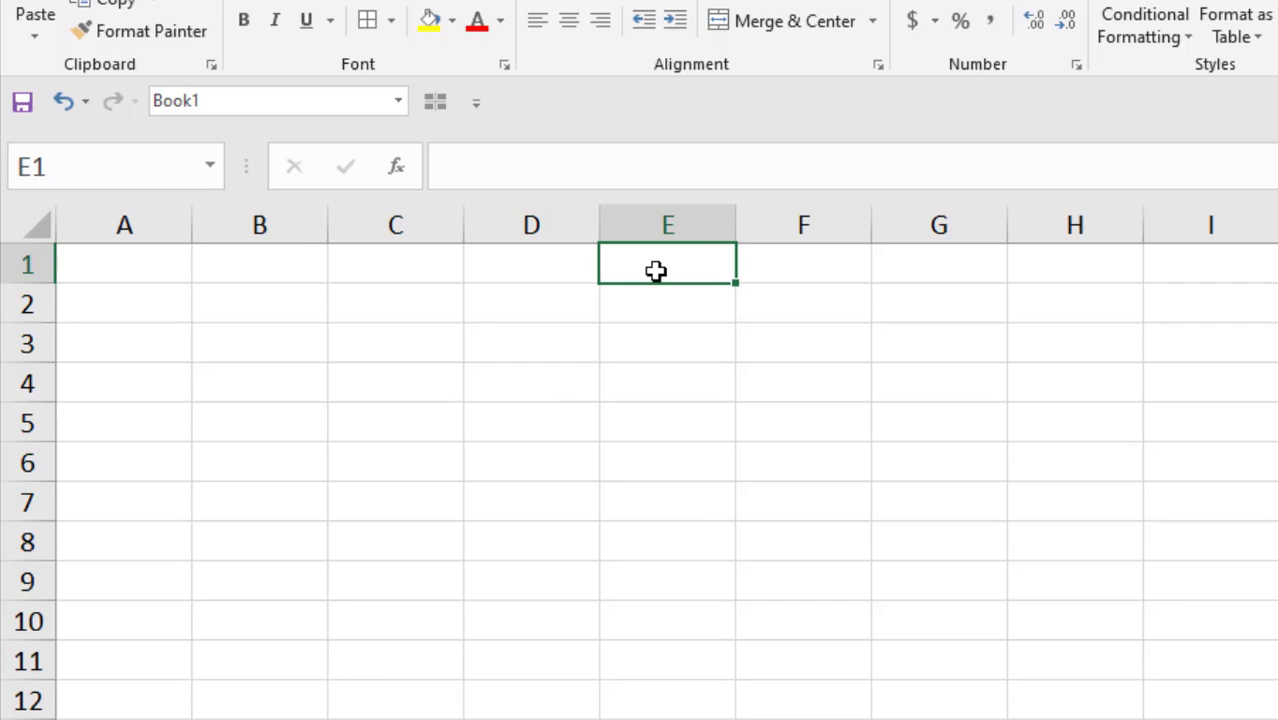
key(shift+Right)
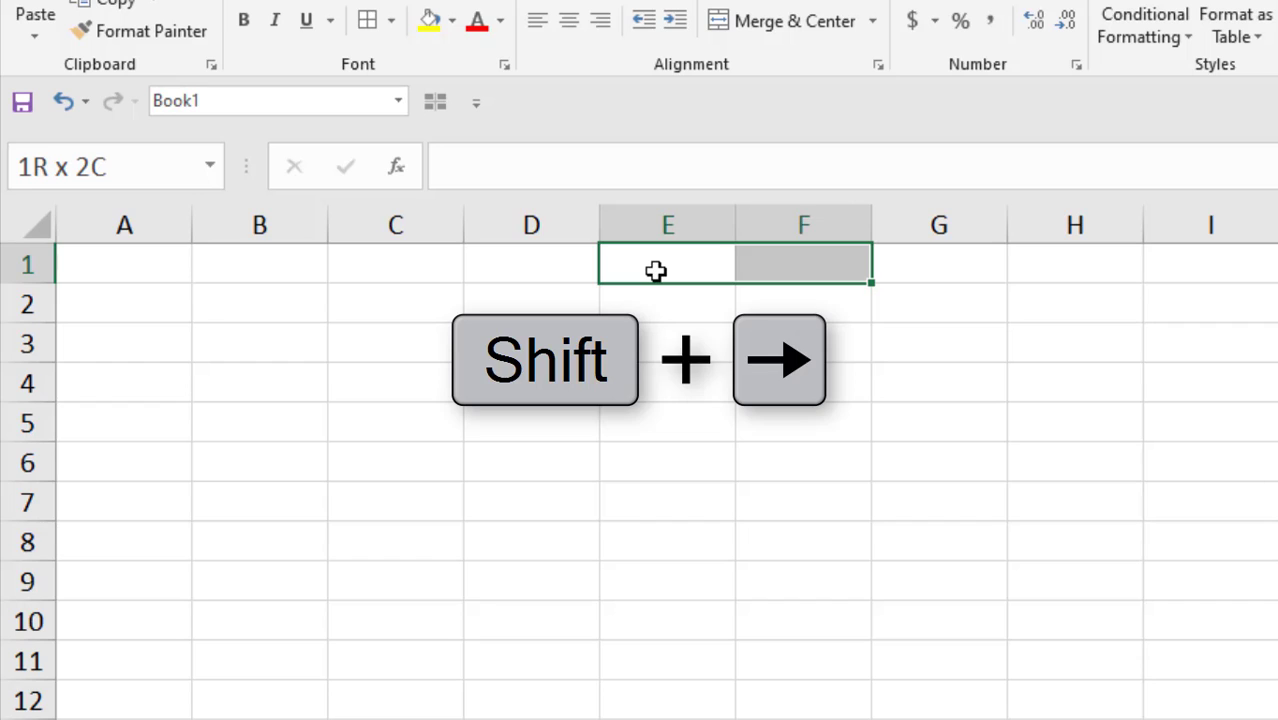
key(ctrl+shift+Down)
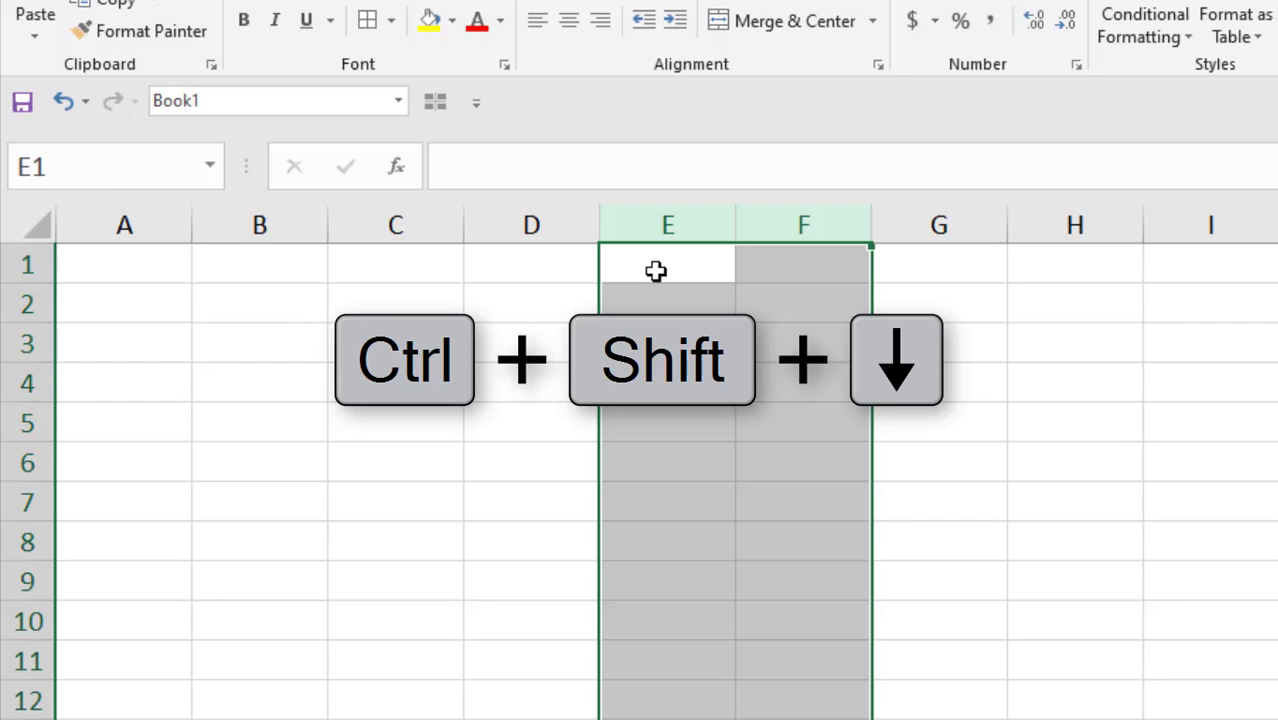
click(655, 271)
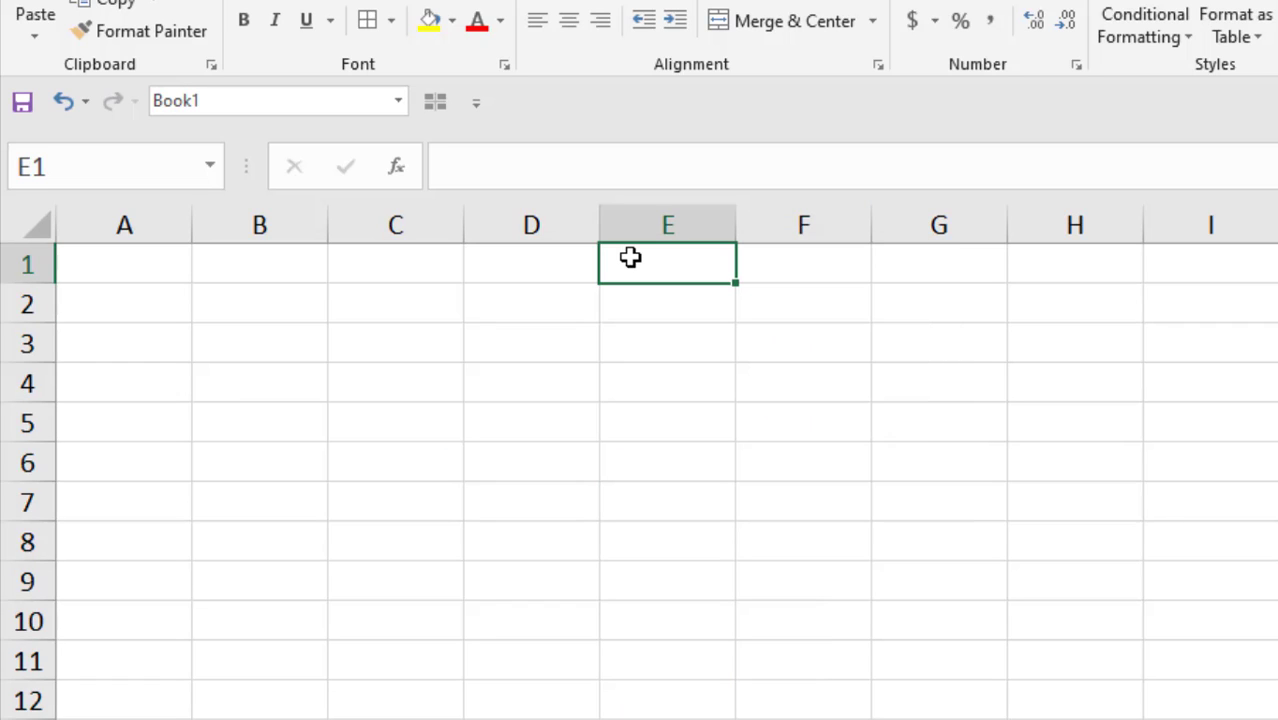
key(ctrl+shift+Down)
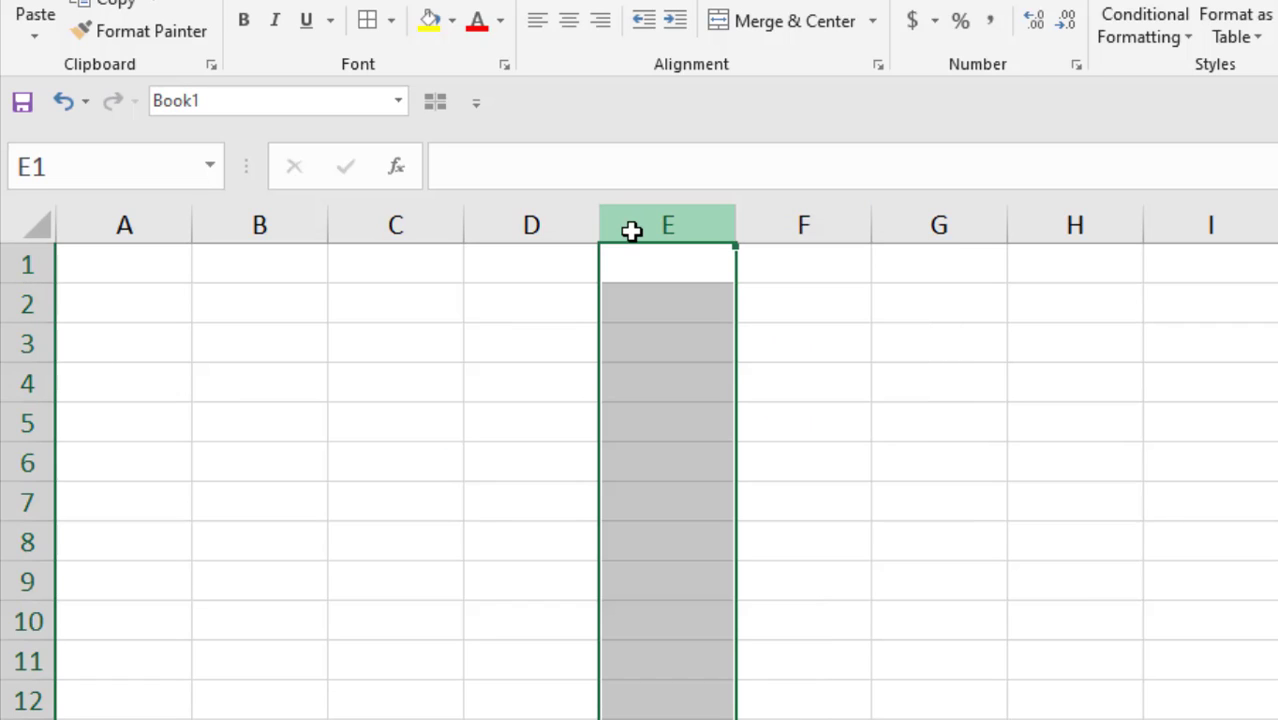
ctrl+click(963, 216)
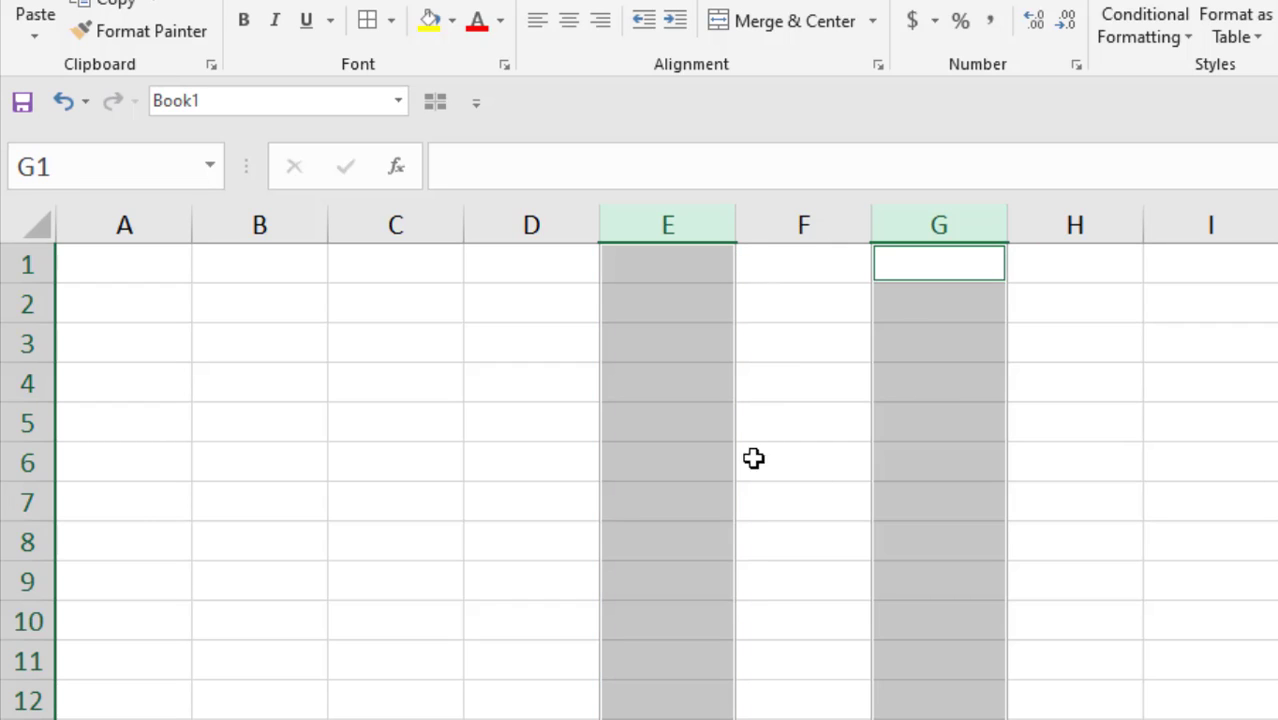
key(ctrl+z)
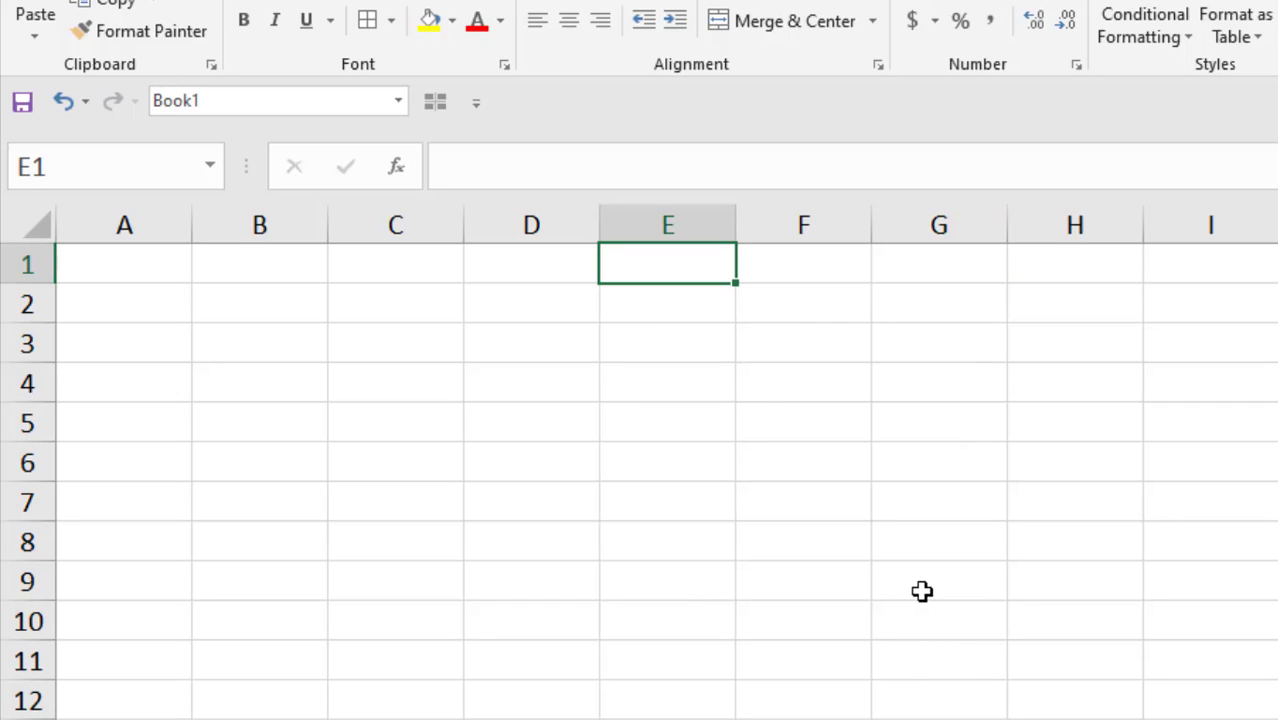
Step: Select E1, G1 and I1 down to the last row with Ctrl+Shift+Down as one selection, then click D4
key(ctrl+shift+Down)
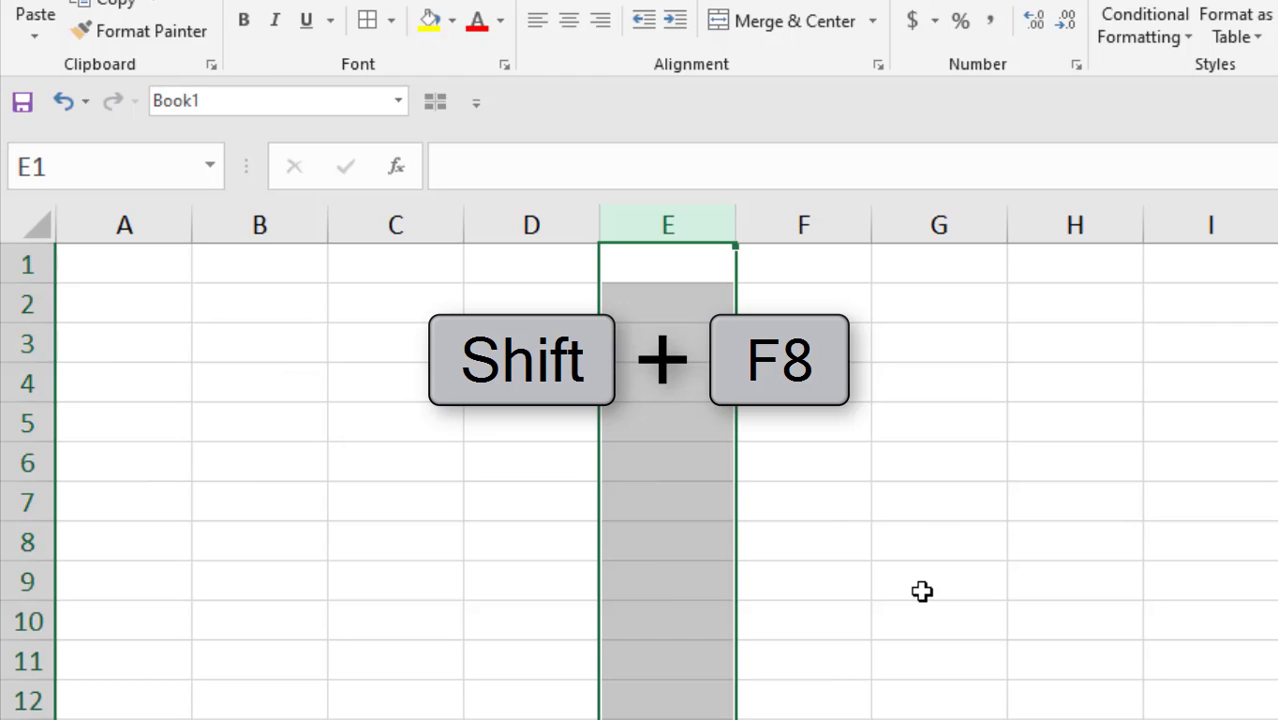
key(Right)
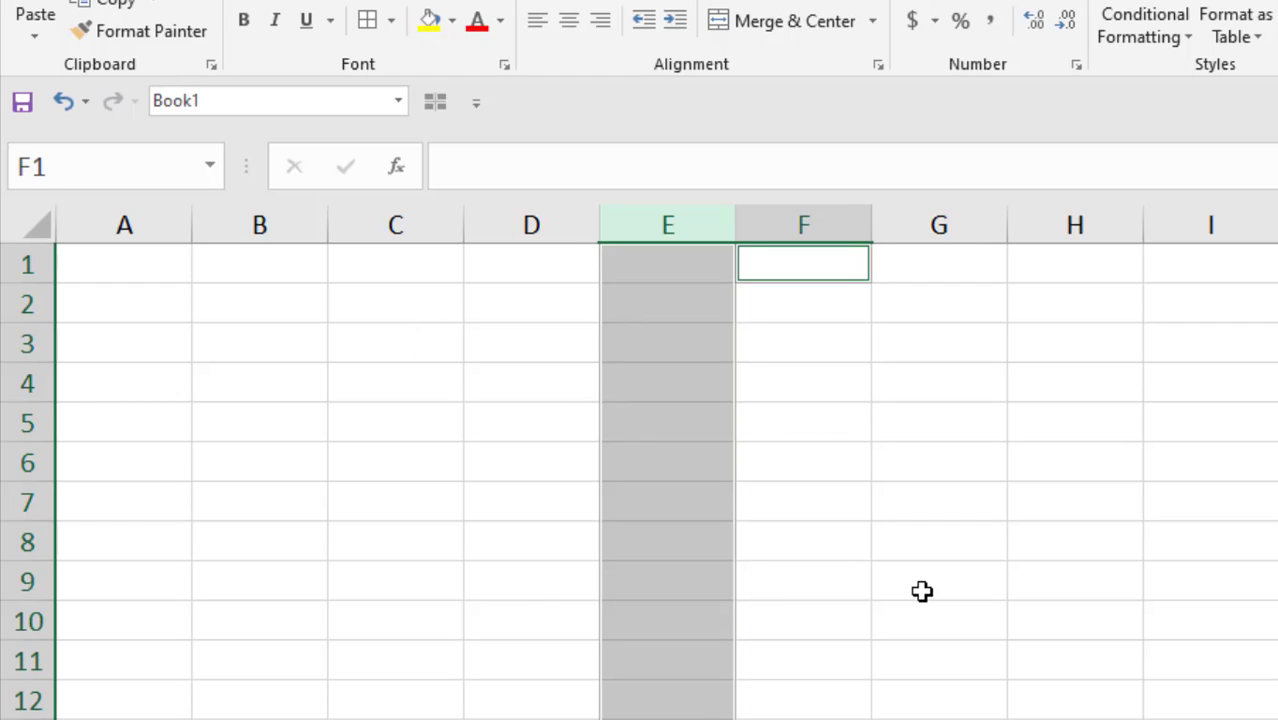
key(Right)
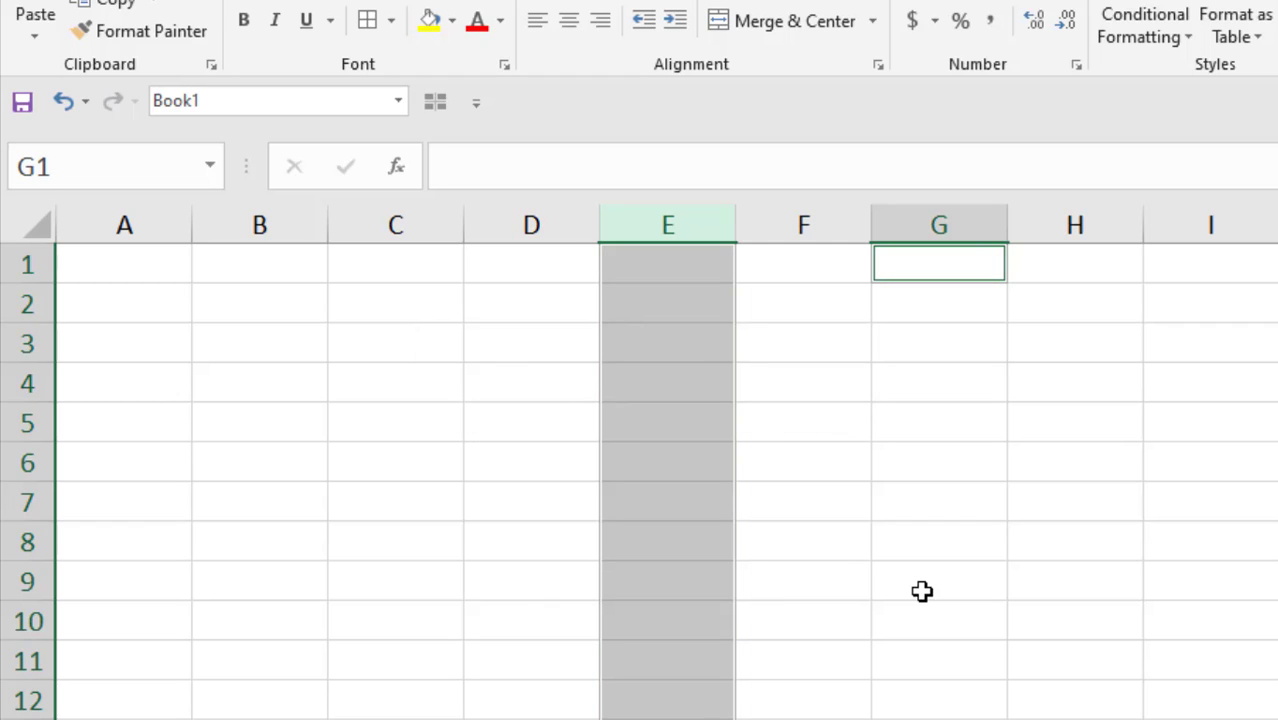
key(ctrl+shift+Down)
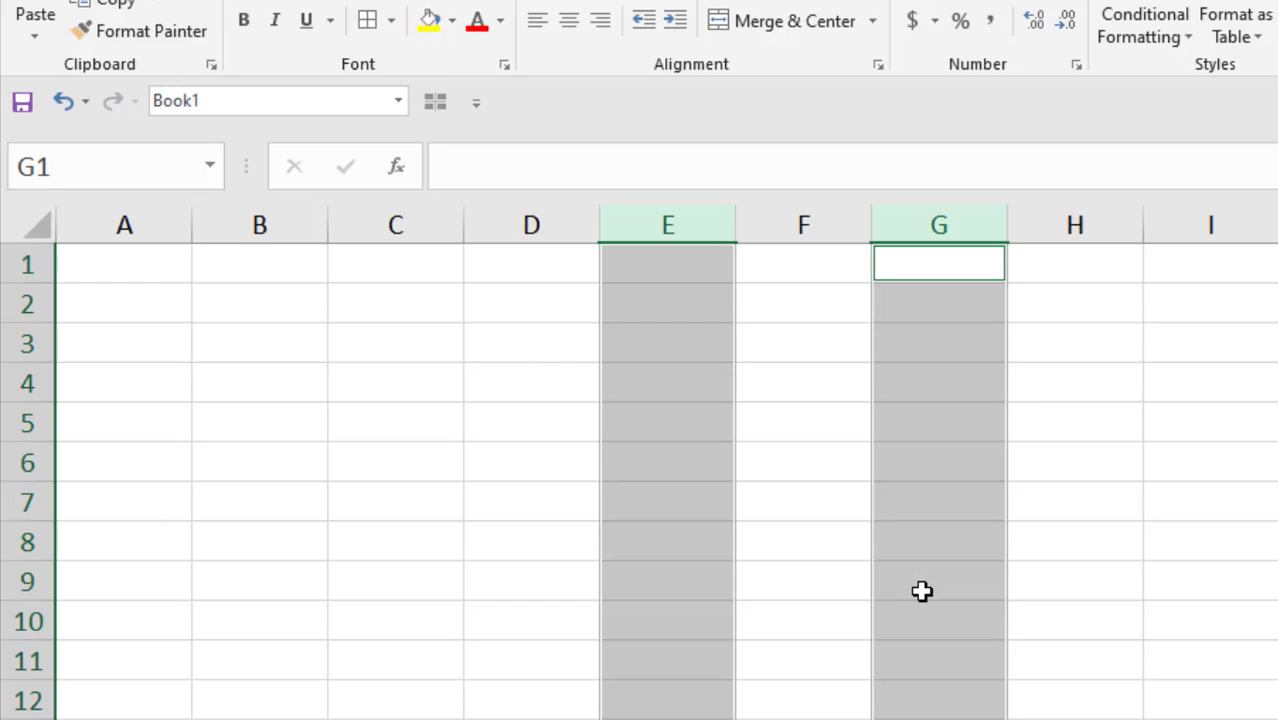
key(Right)
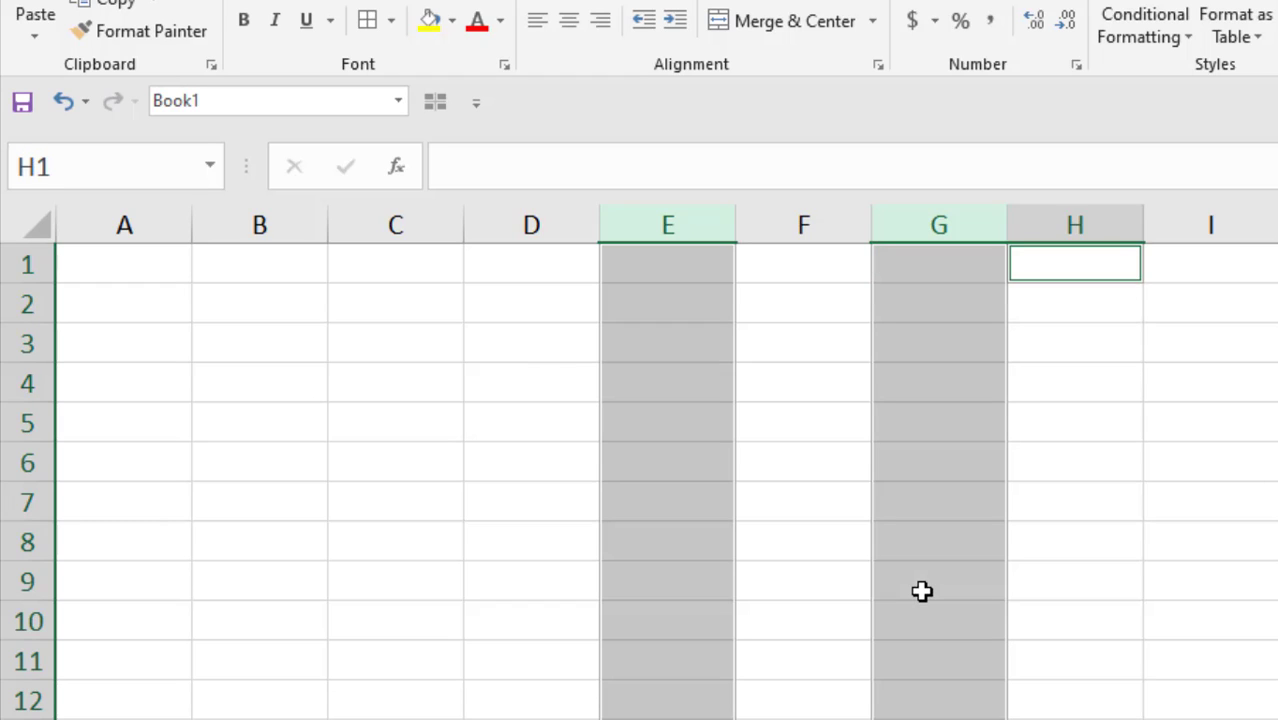
key(Right)
key(ctrl+shift+Down)
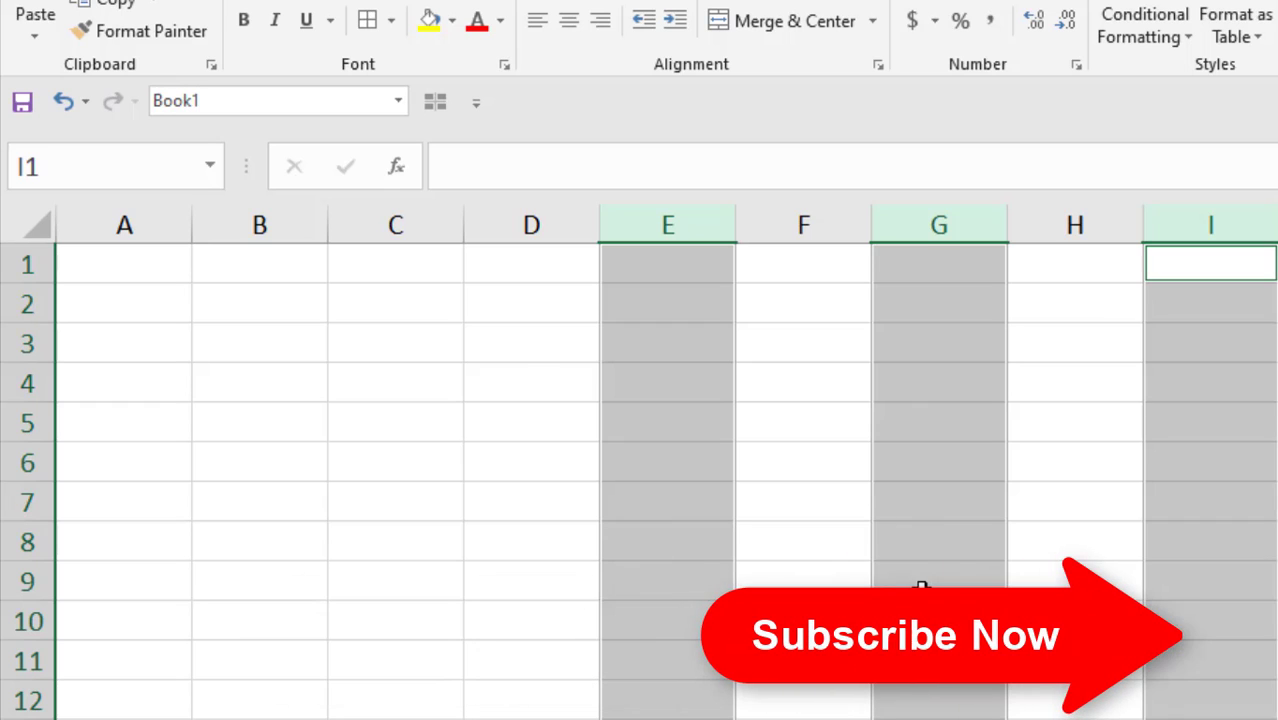
click(531, 382)
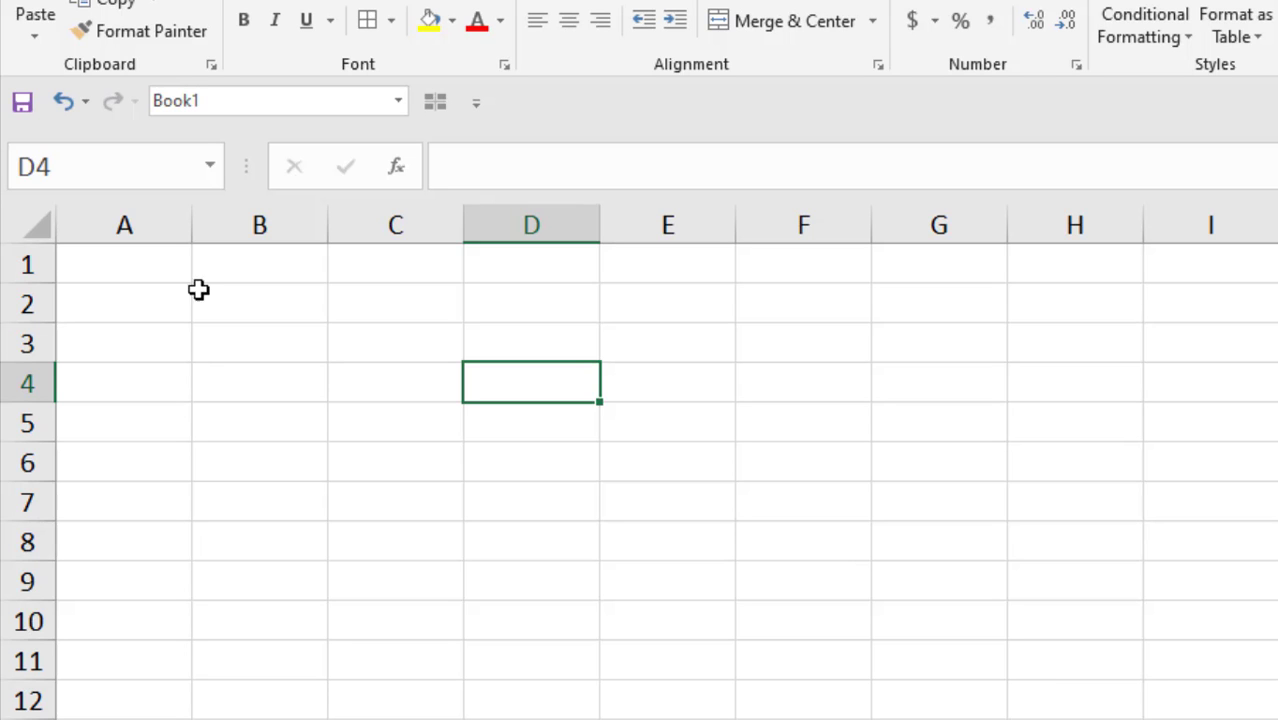
Step: From A1, jump to the last row with Ctrl+Down, then to the last column with Ctrl+Right
click(130, 273)
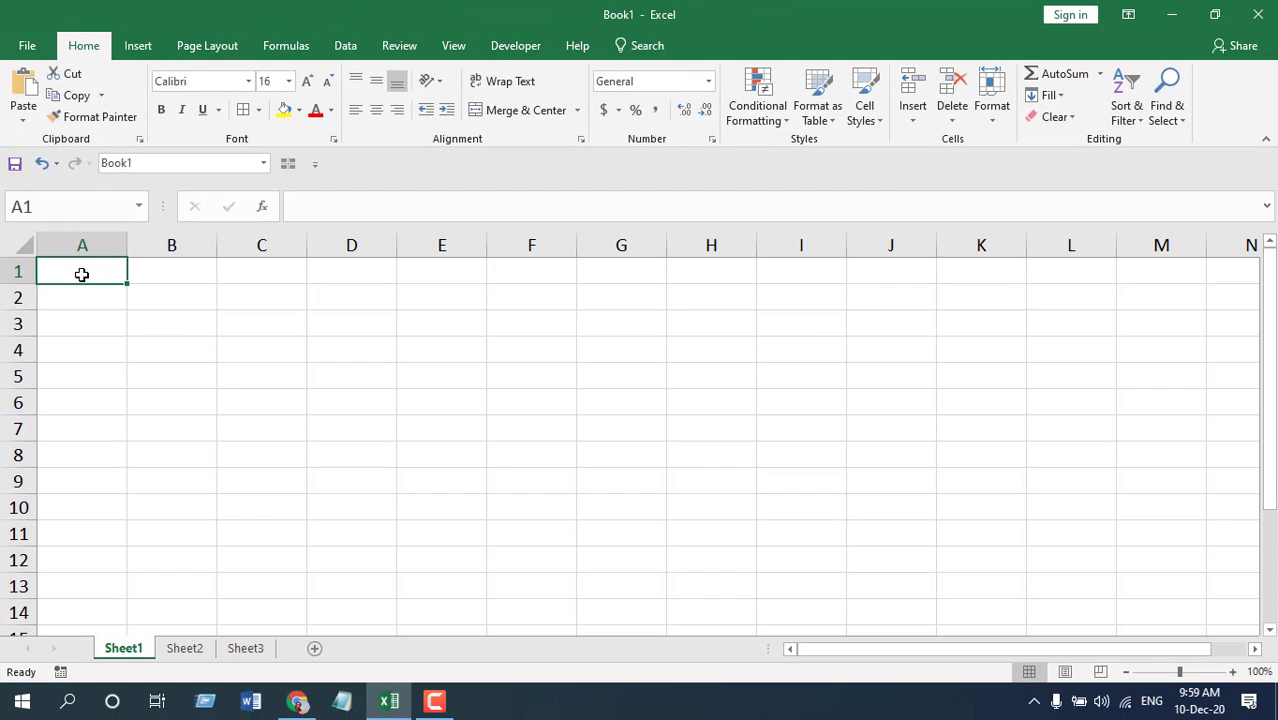
drag(1258, 652, 1256, 651)
drag(1168, 656, 785, 656)
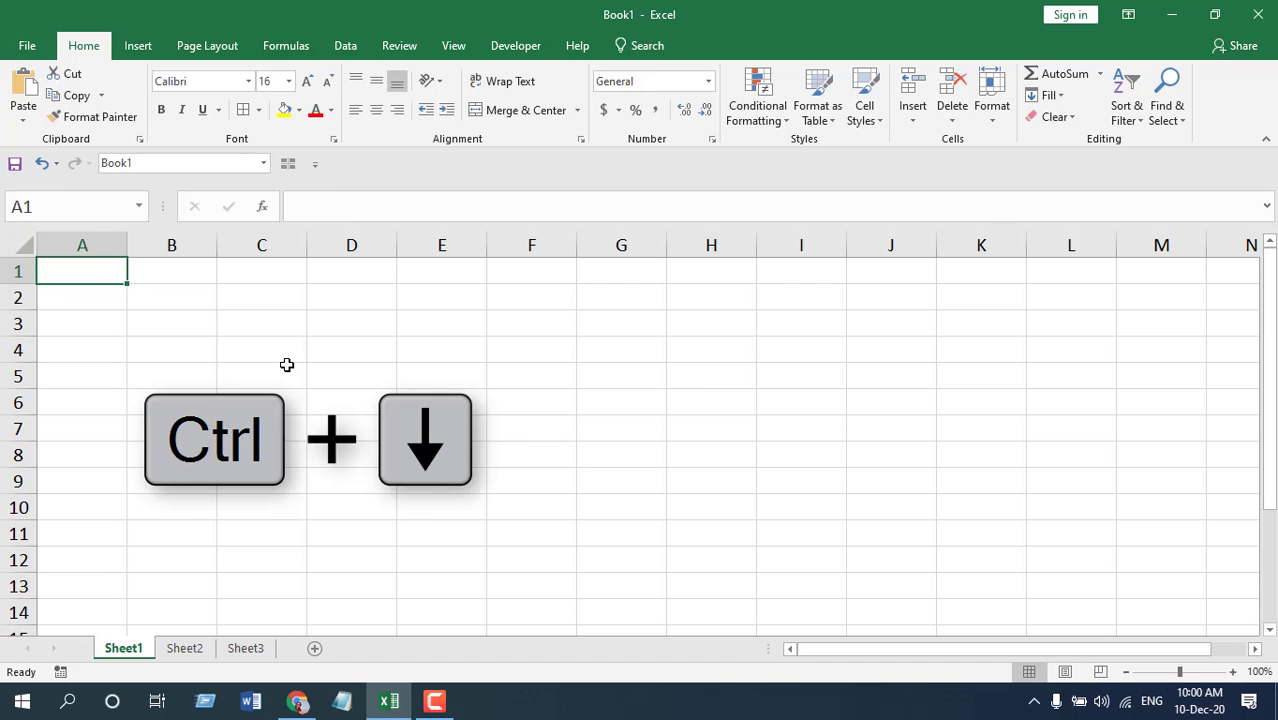
key(ctrl+Down)
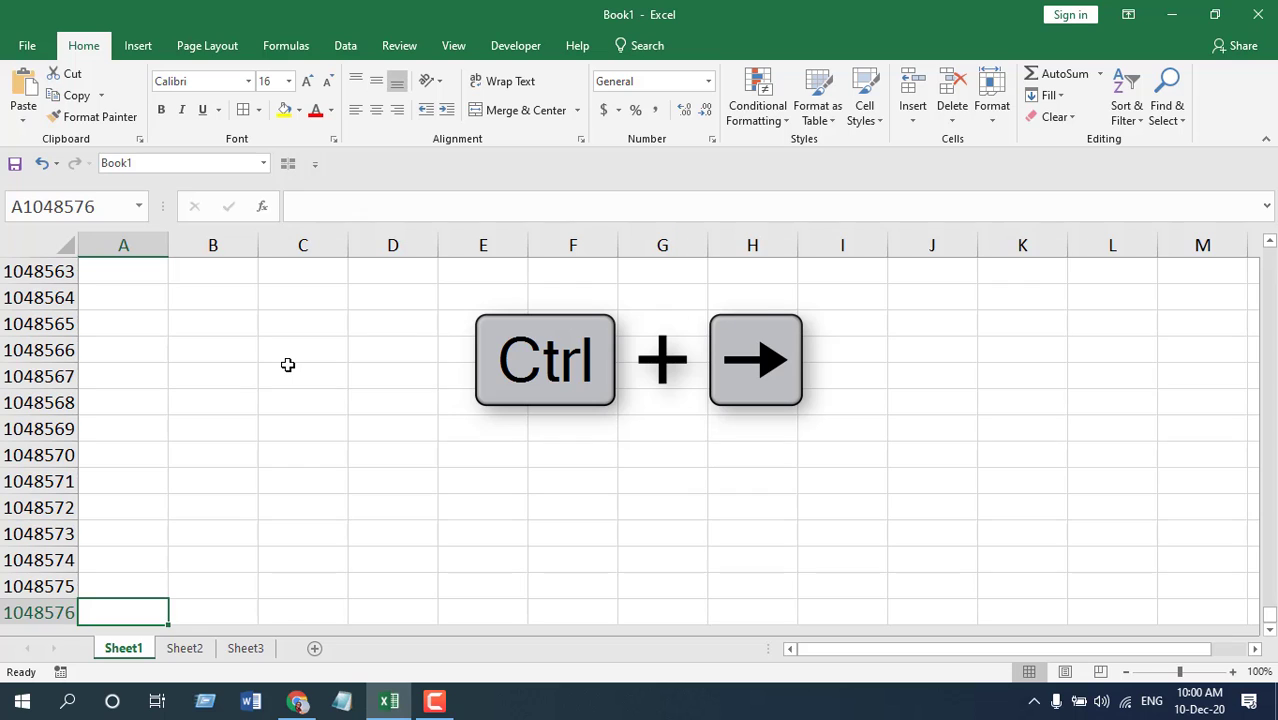
key(ctrl+Right)
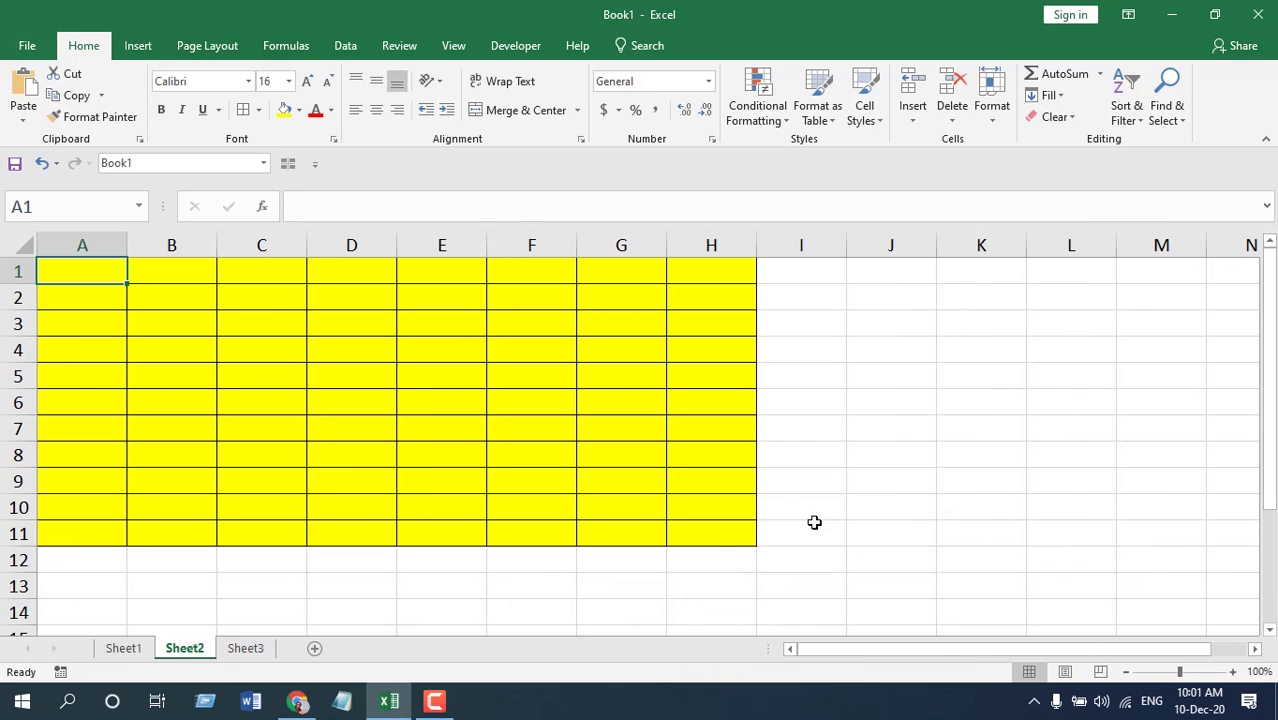
Step: Jump between H11 and A1 with Ctrl+End and Ctrl+Home, then Ctrl+Shift+End to select A1:H11
click(719, 534)
click(83, 270)
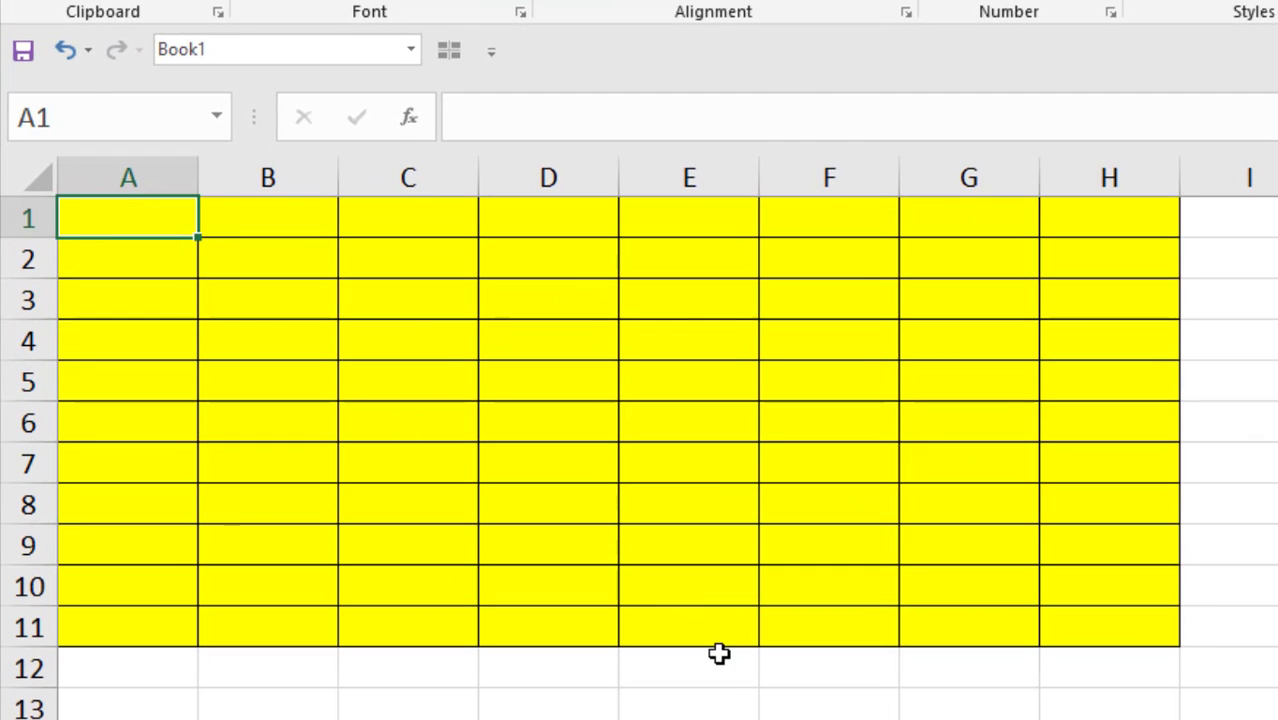
key(ctrl+End)
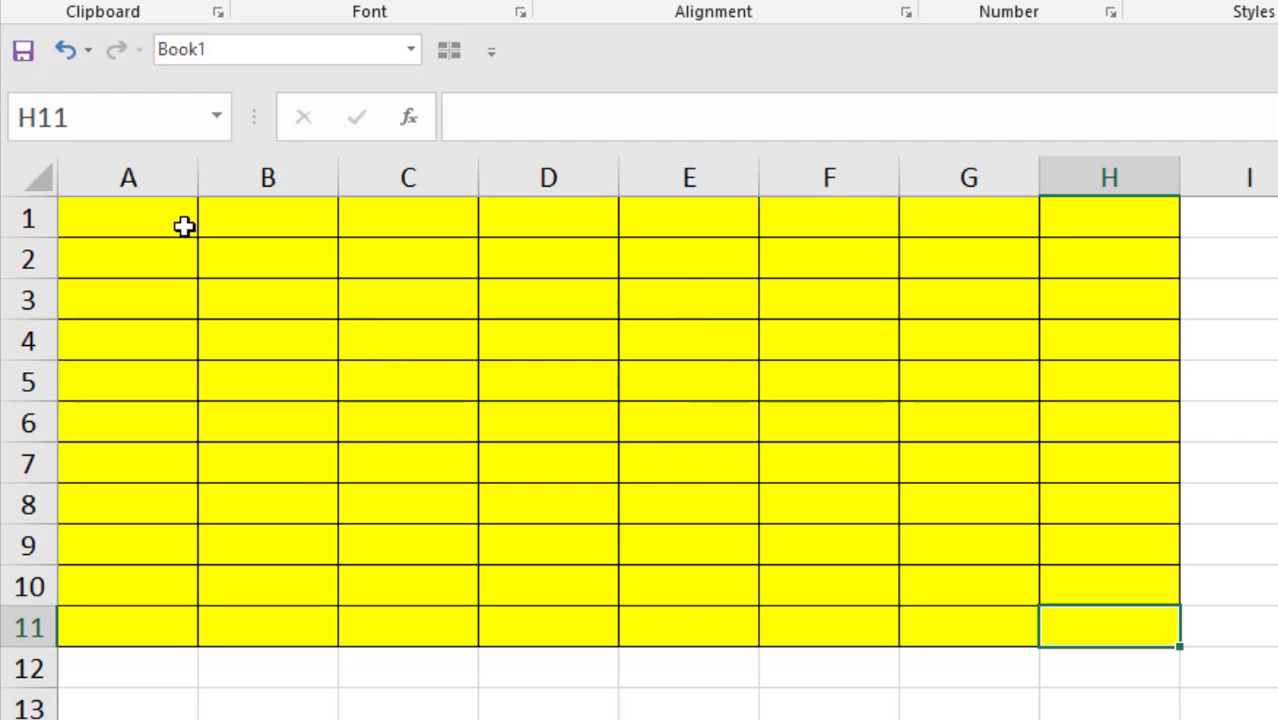
key(ctrl+Home)
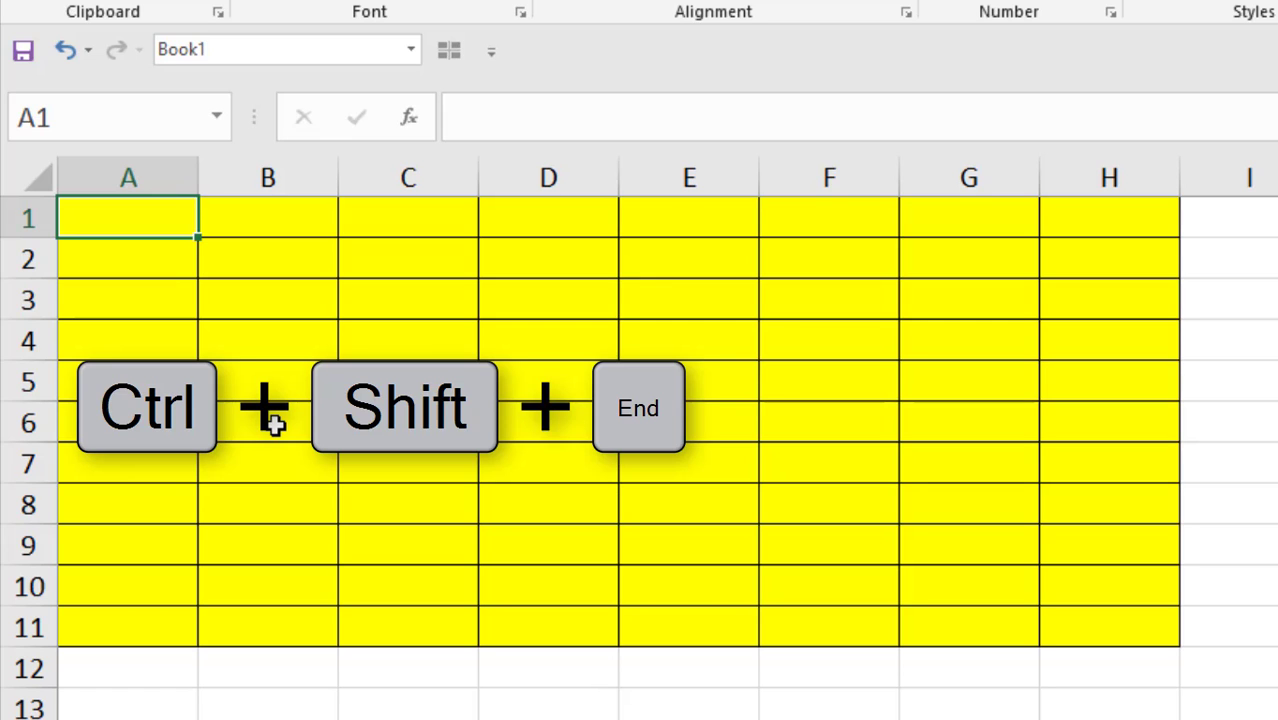
key(ctrl+shift+End)
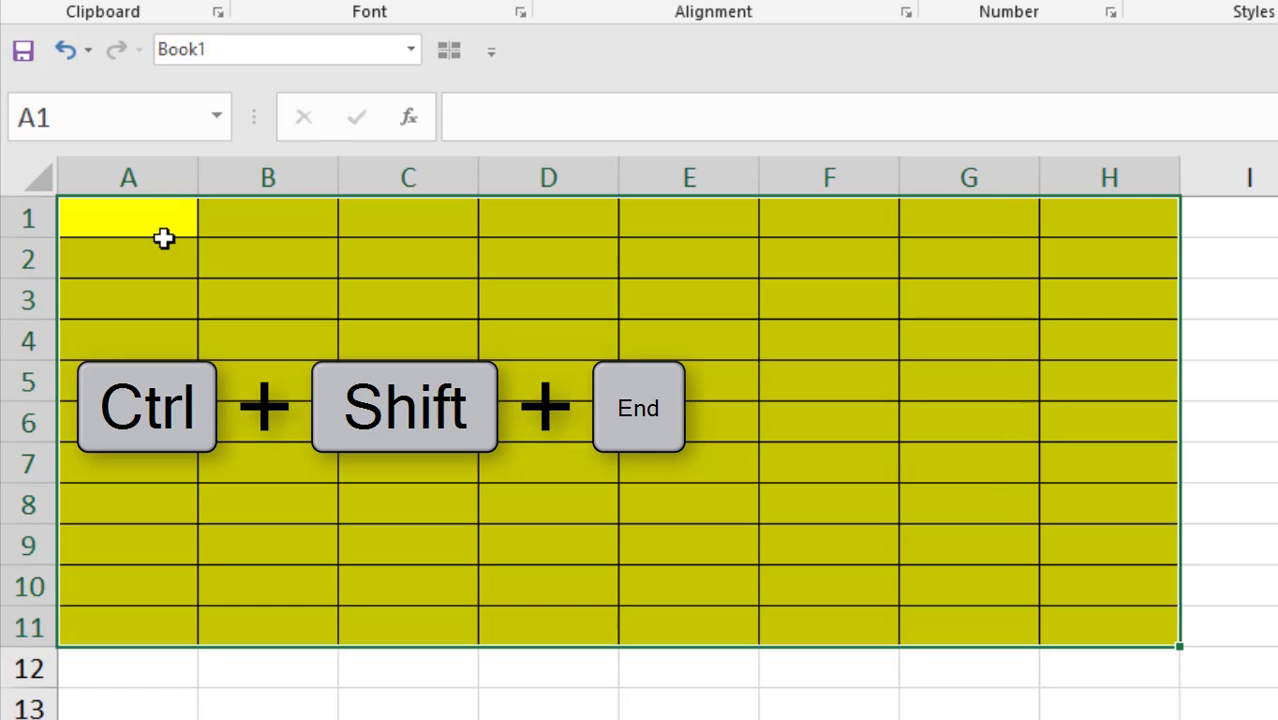
Step: Clear the table selection, Shift-select E4:H12, then start a new selection at C3
click(1066, 612)
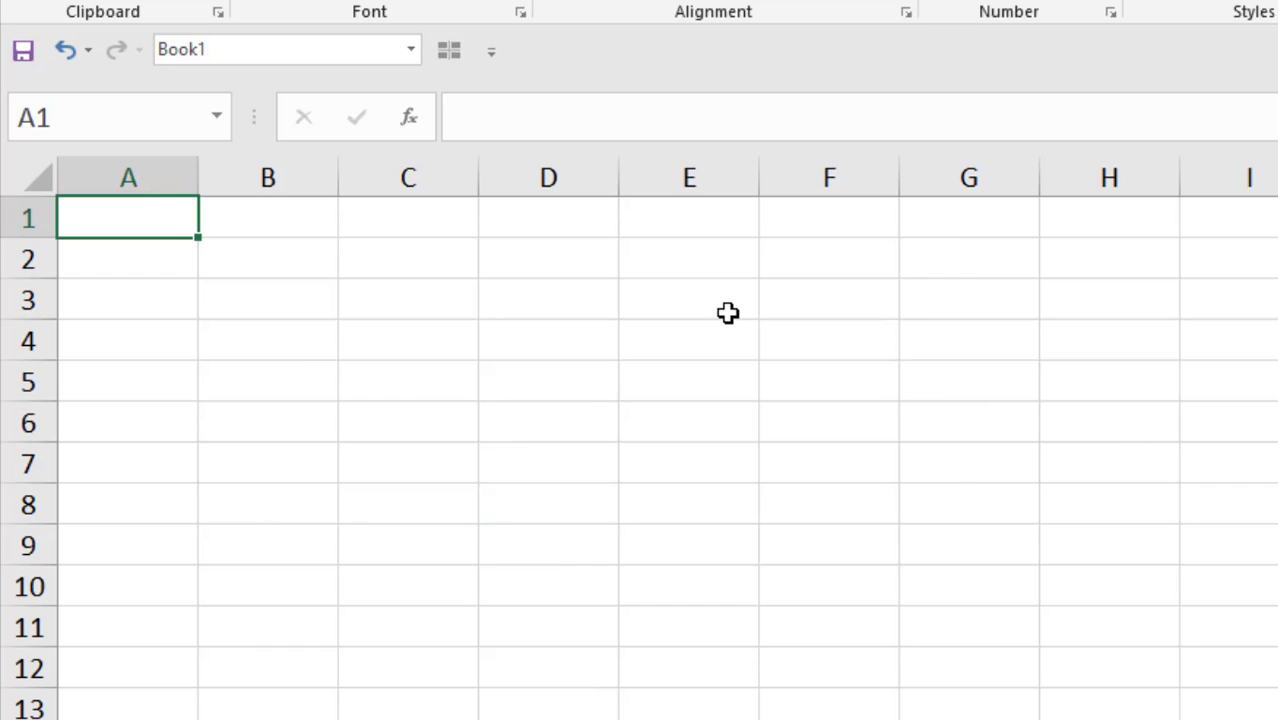
click(666, 342)
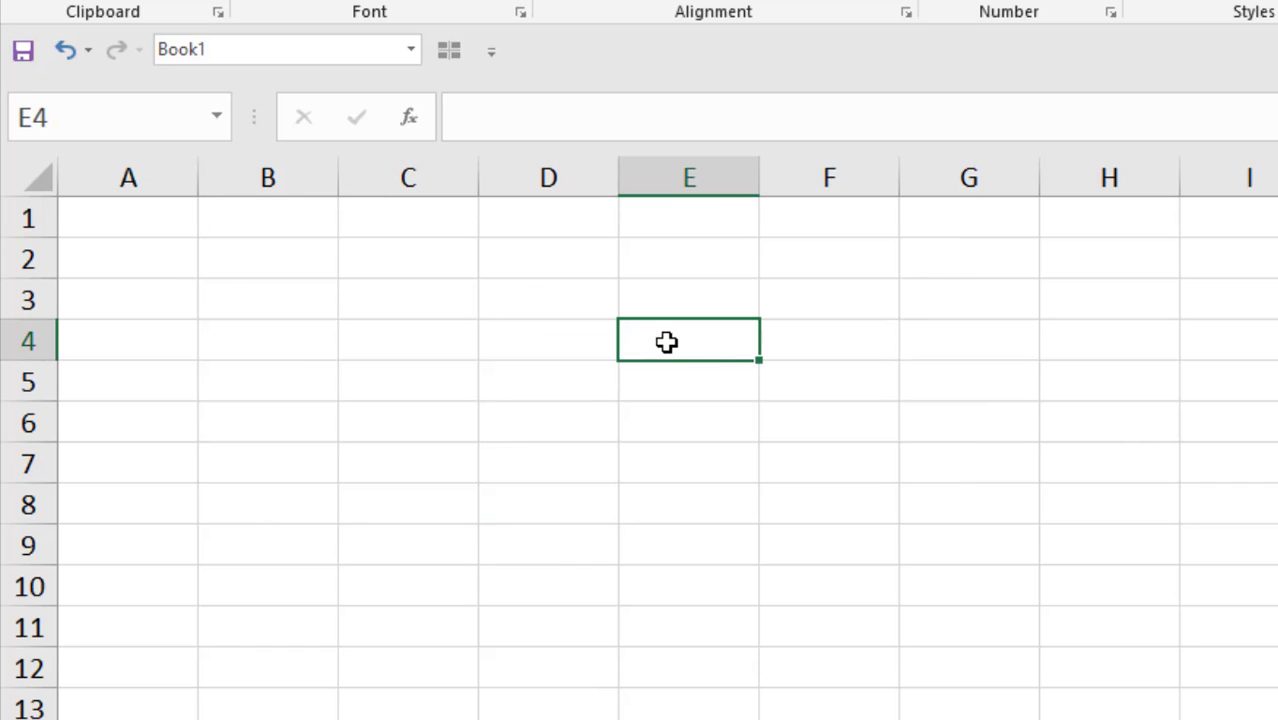
shift+click(1116, 677)
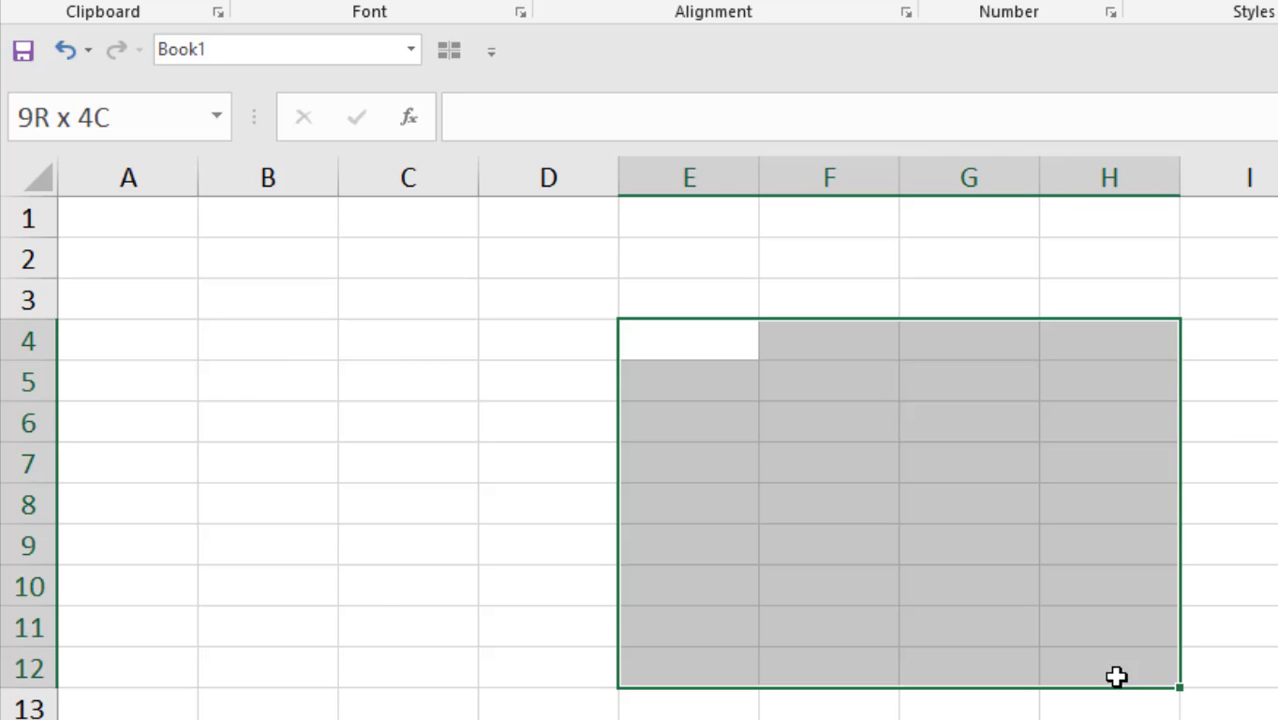
click(371, 292)
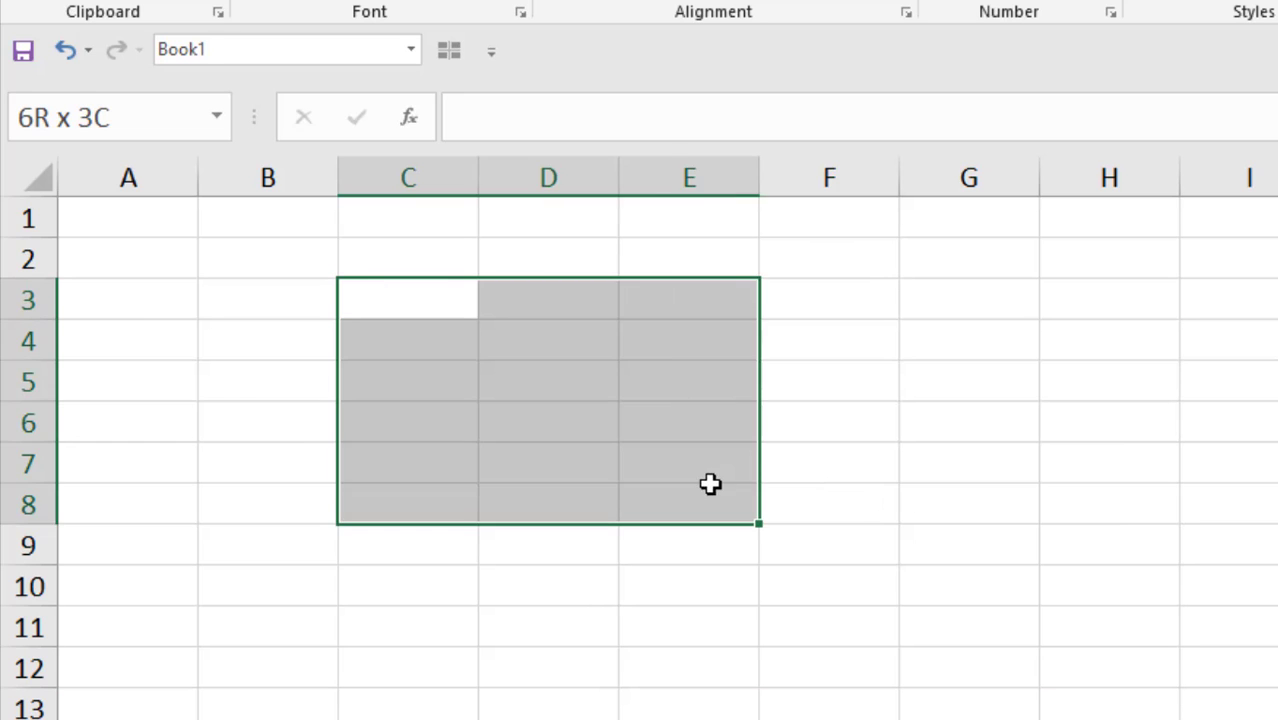